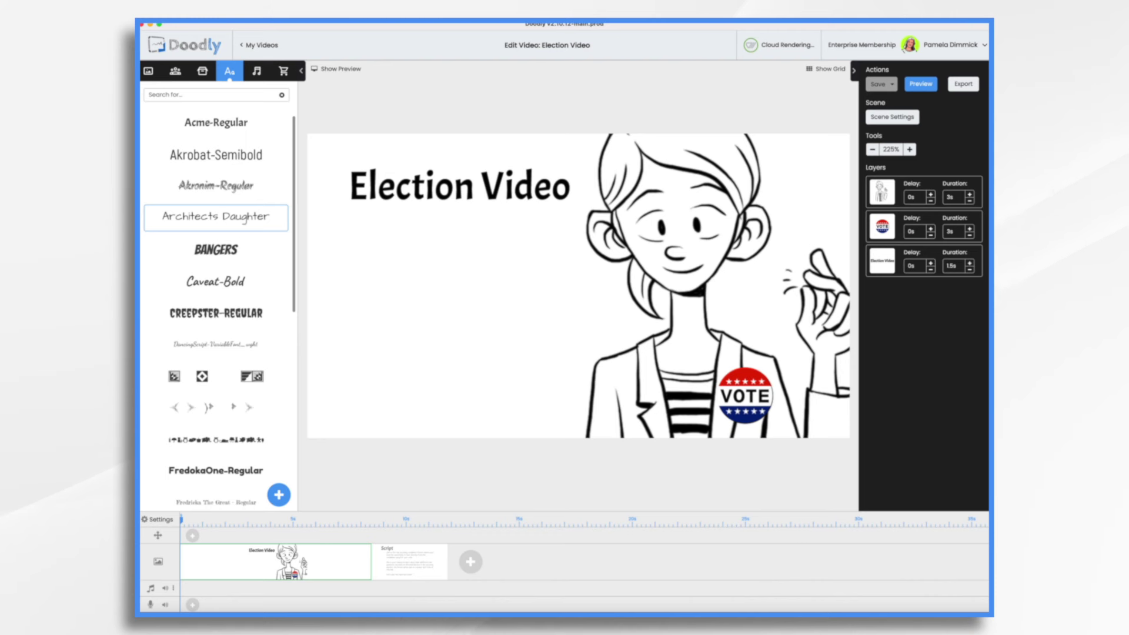
# Step: Select the Script scene, switch to Talkia and keep the Michael voice, and export the Election narration audio
pyautogui.click(414, 563)
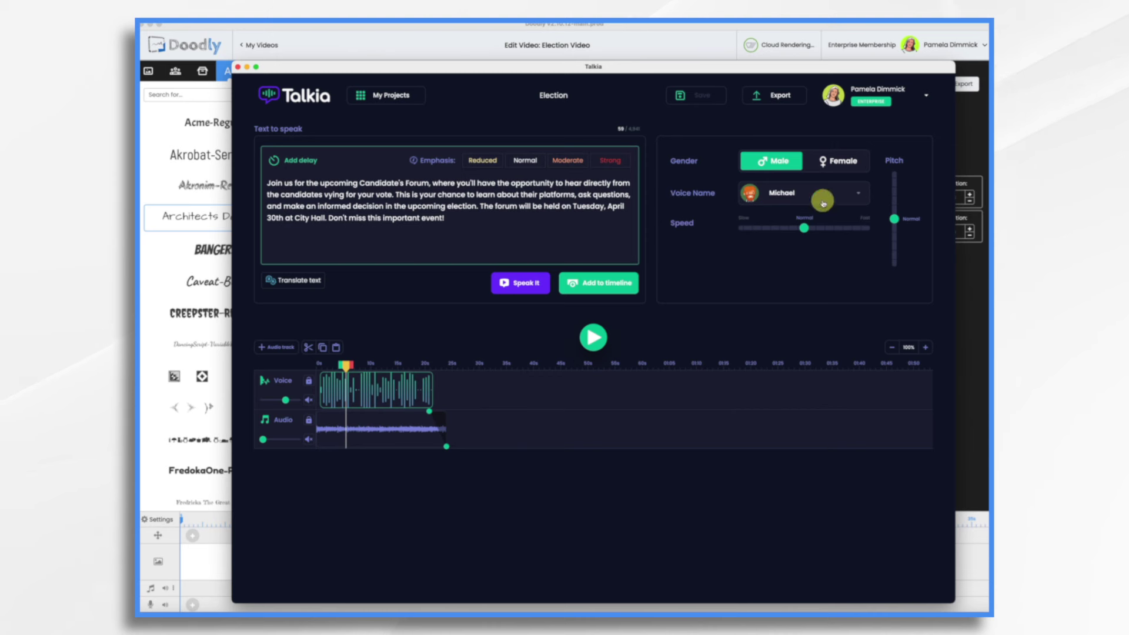
pyautogui.click(858, 195)
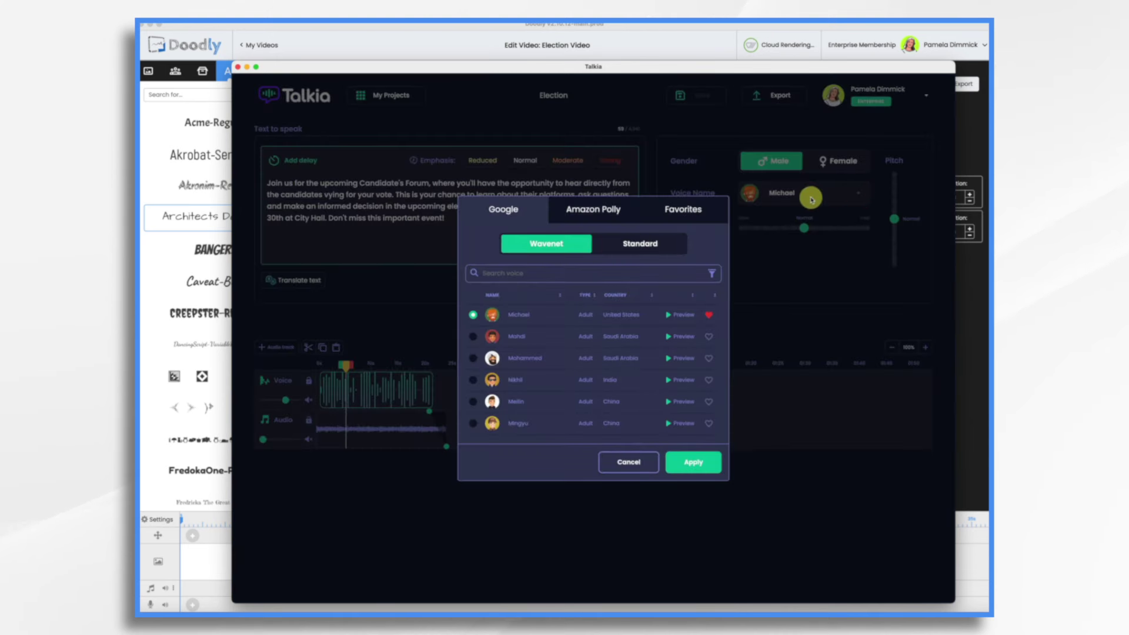
pyautogui.click(633, 315)
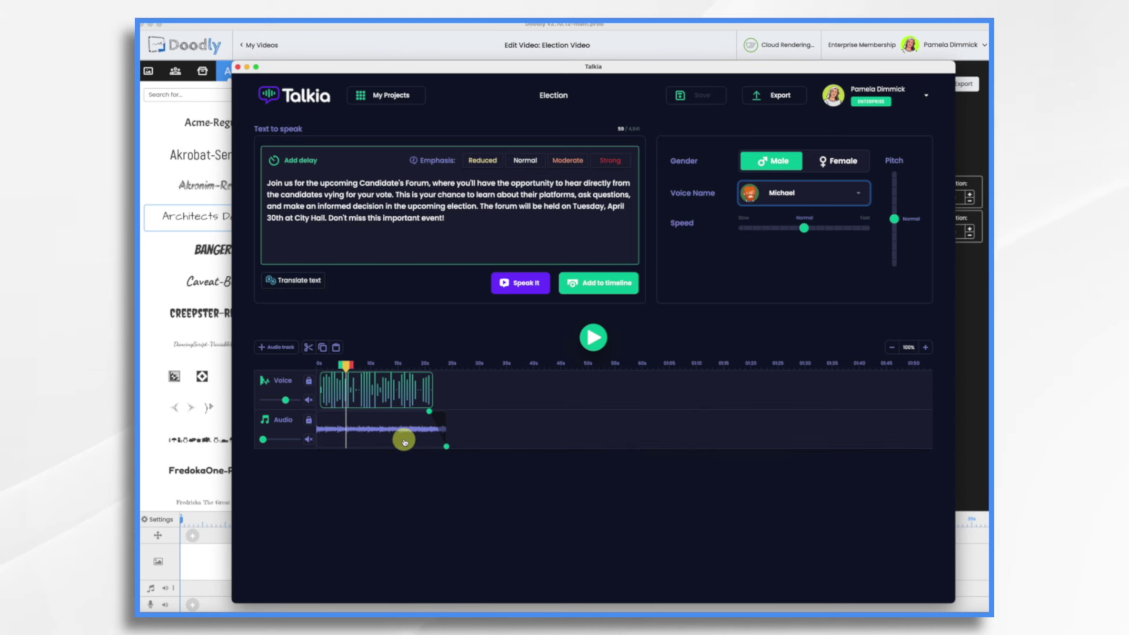
pyautogui.click(775, 95)
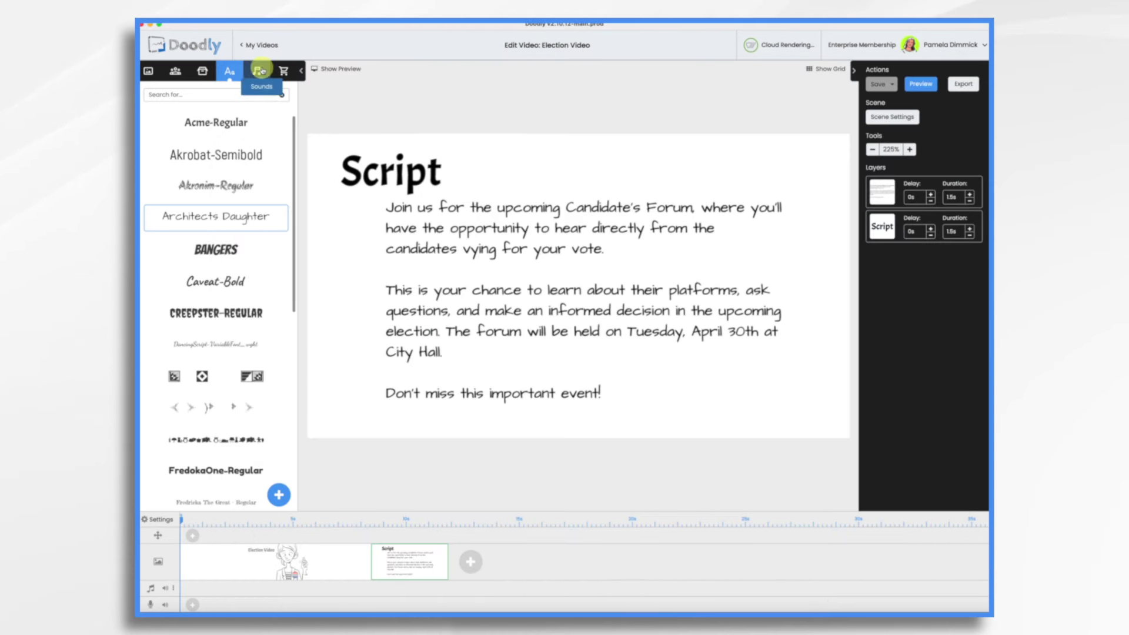
# Step: Switch to Doodly, import Election Voice.mp3 as a new sound and place it on the timeline's music track
pyautogui.click(256, 71)
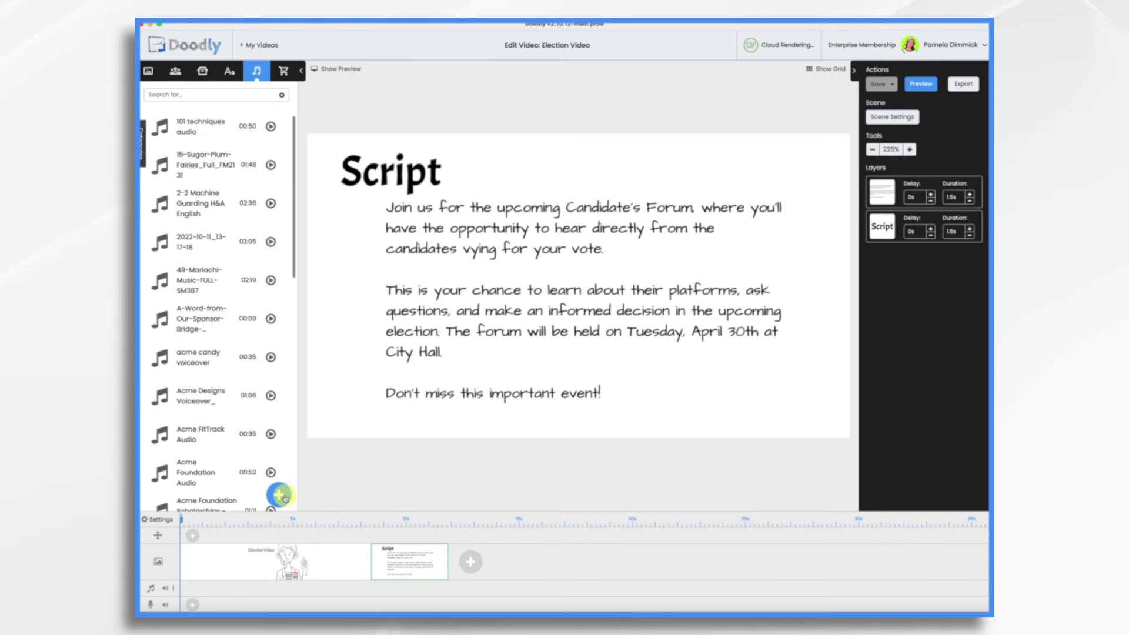
pyautogui.click(279, 495)
pyautogui.moveTo(1094, 35); pyautogui.dragTo(559, 258)
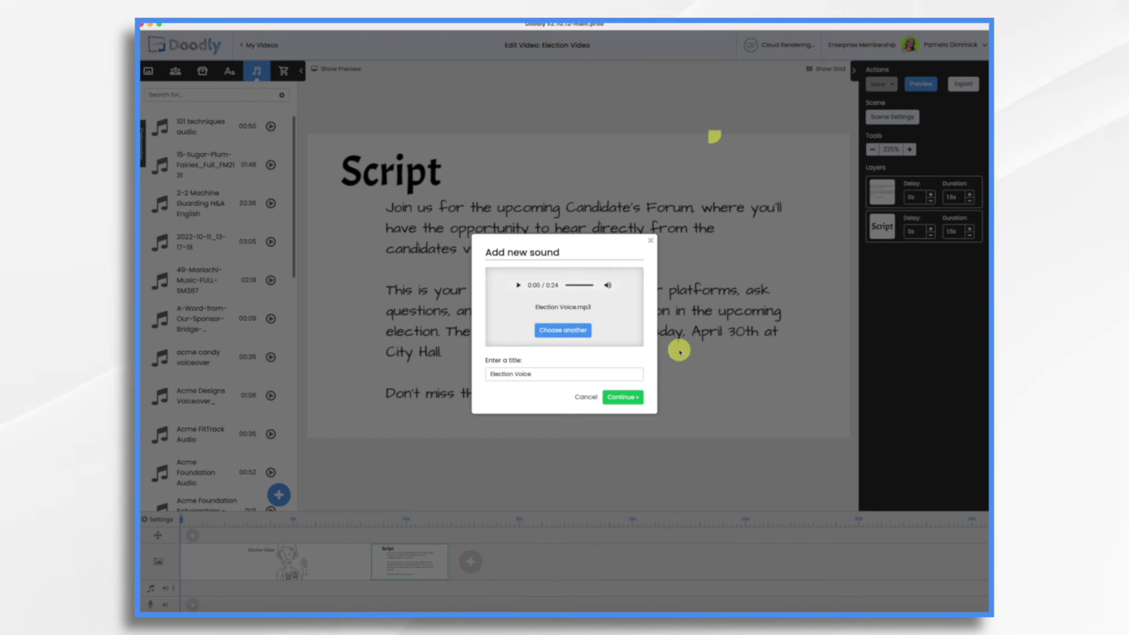
pyautogui.click(624, 401)
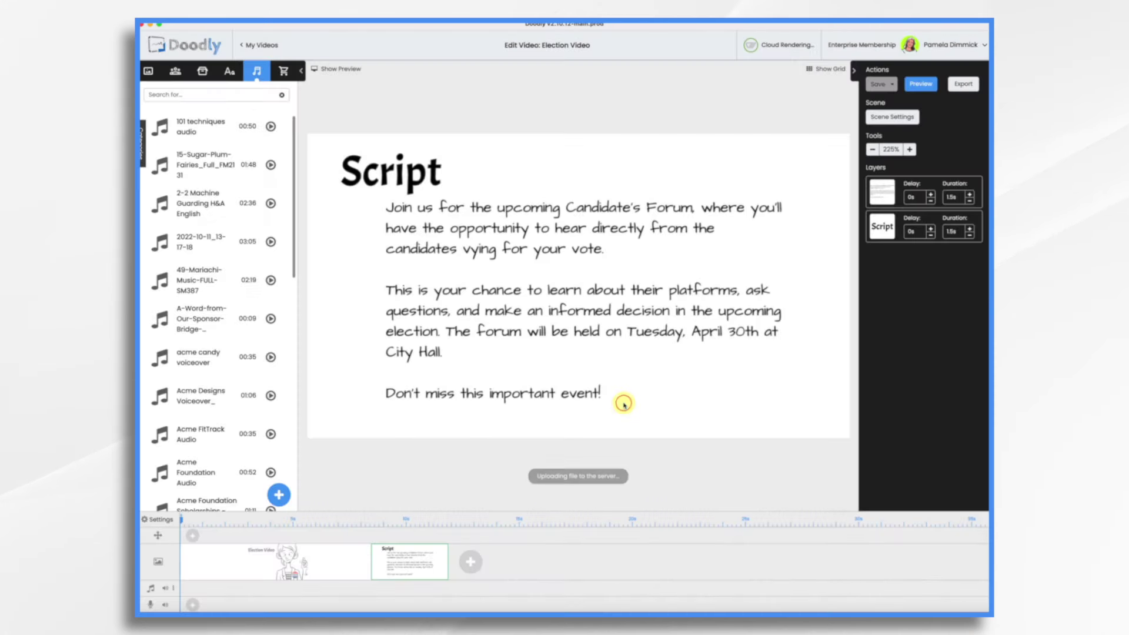
pyautogui.moveTo(190, 126); pyautogui.dragTo(232, 591)
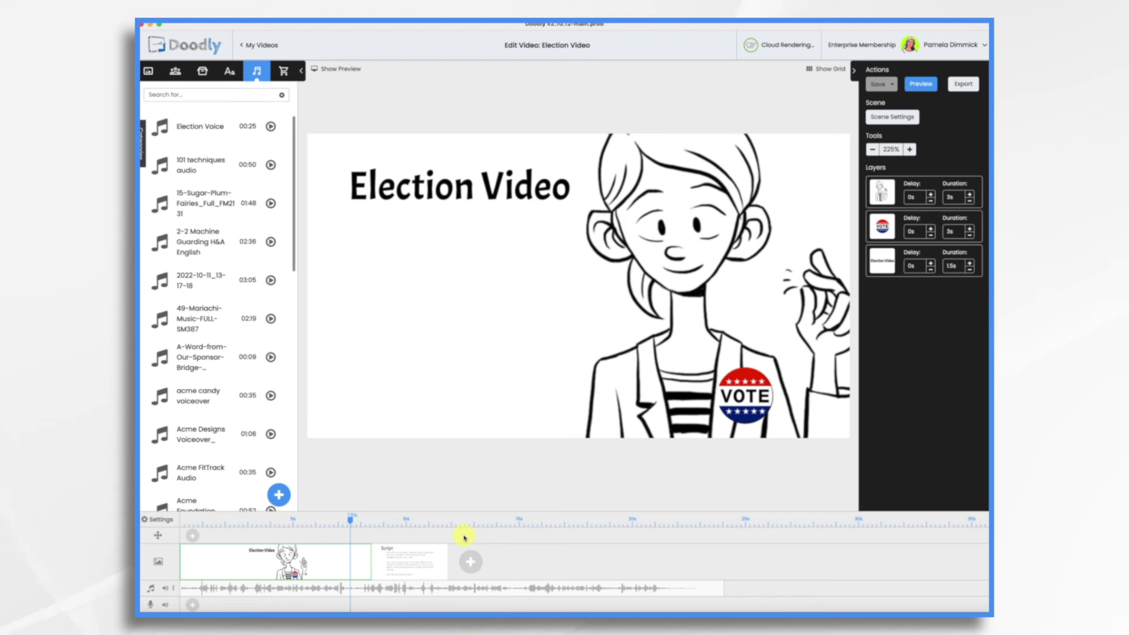
# Step: Search the characters for "standing" and "podium", and add the Larry Dias character to the title scene beneath the heading
pyautogui.click(178, 75)
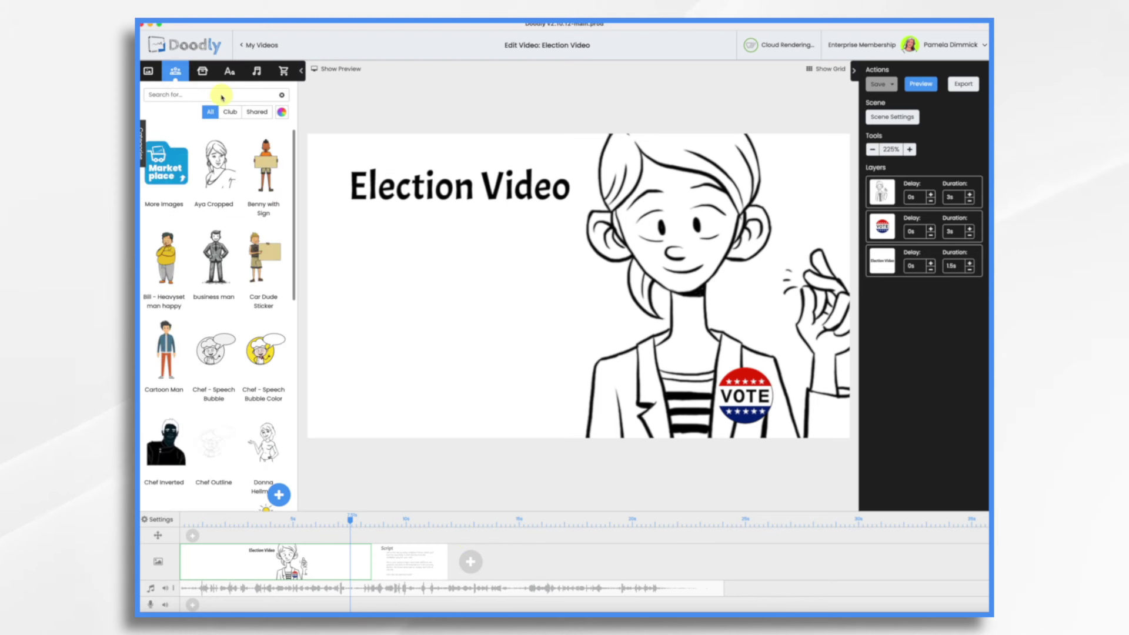
pyautogui.click(222, 96)
pyautogui.write('standing')
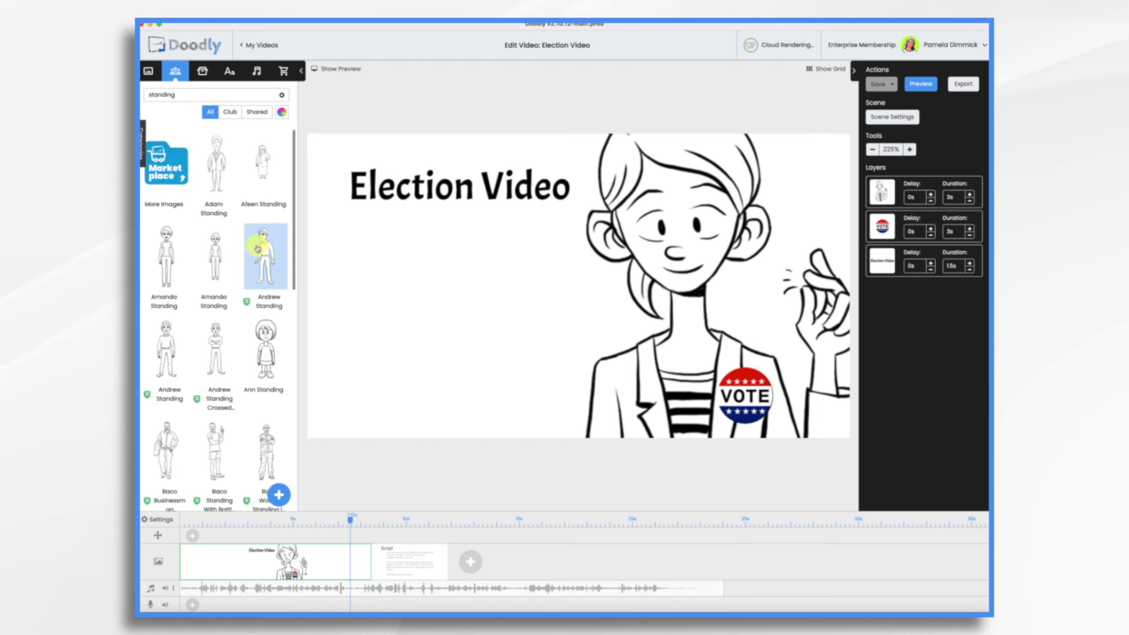
pyautogui.scroll(-5, 256, 254)
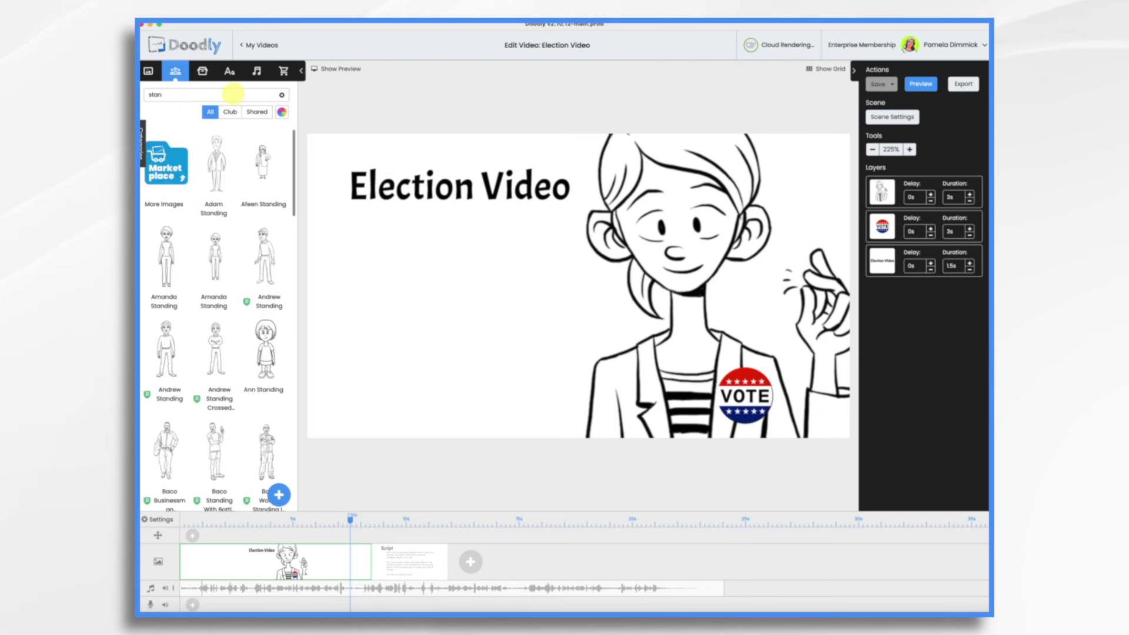
pyautogui.write('podiu')
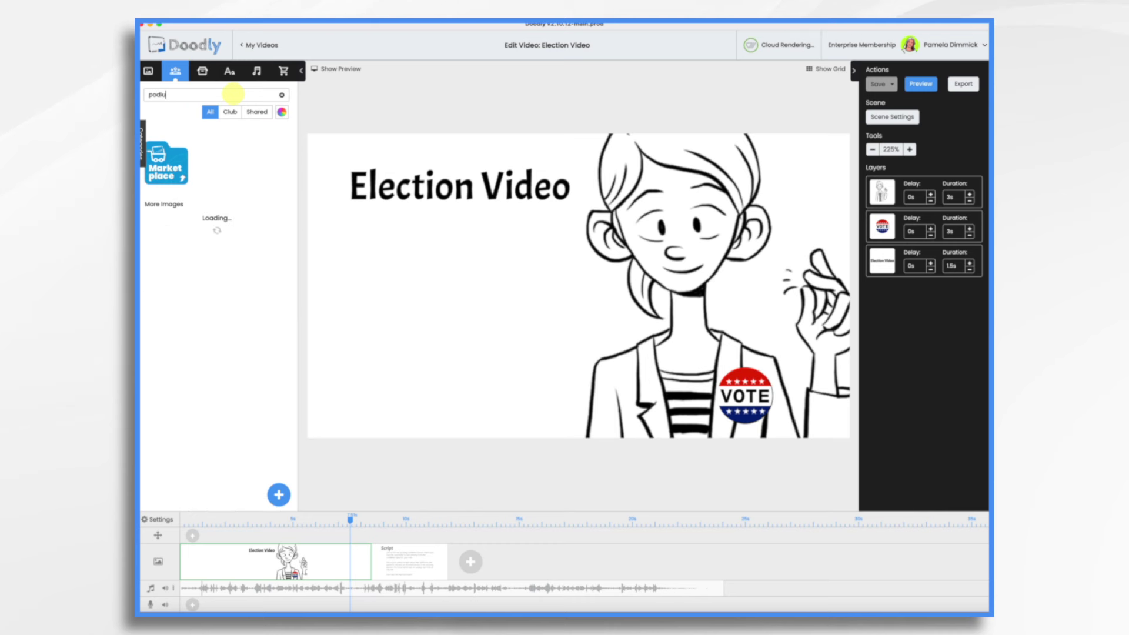
pyautogui.write('m')
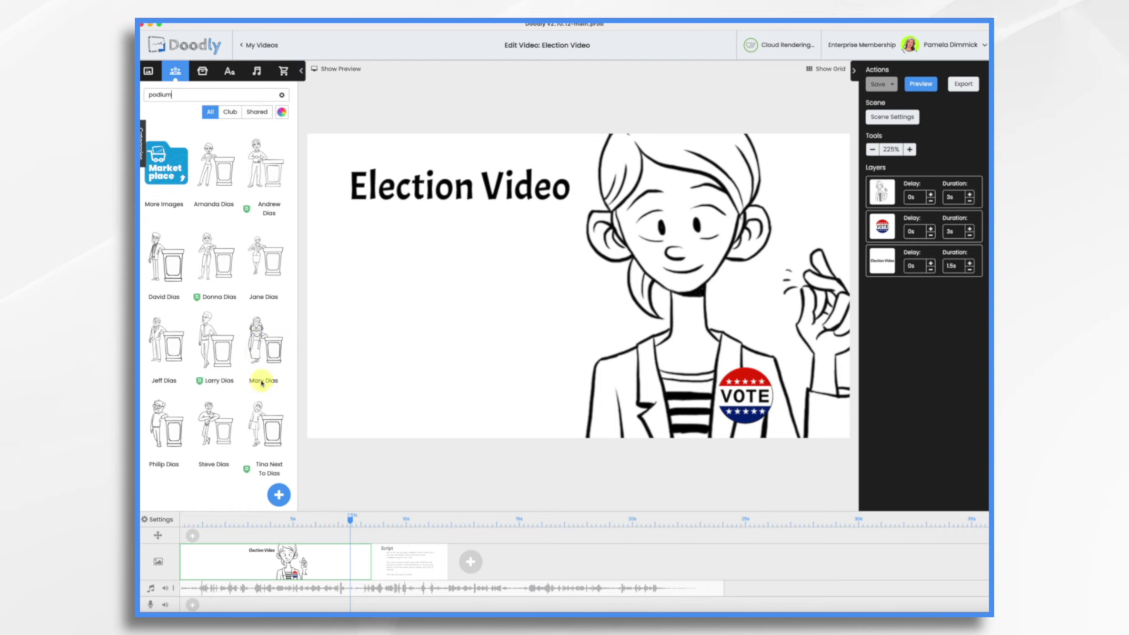
pyautogui.moveTo(227, 350); pyautogui.dragTo(550, 320)
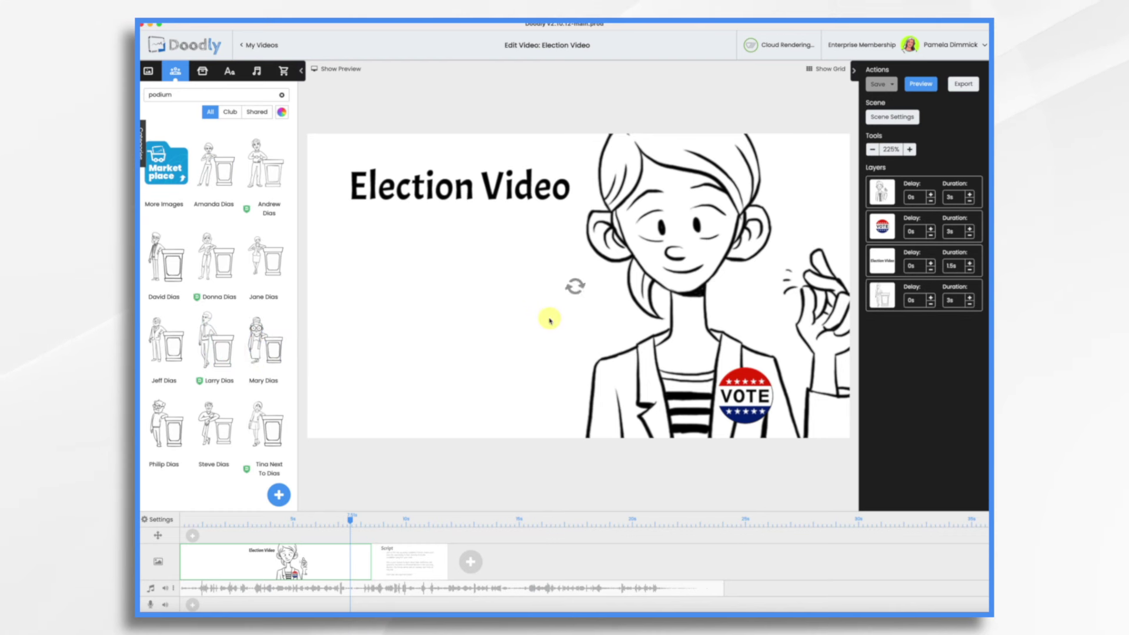
pyautogui.click(441, 366)
# Step: Change the scene's heading text to "Candidate's Forum"
pyautogui.click(442, 184)
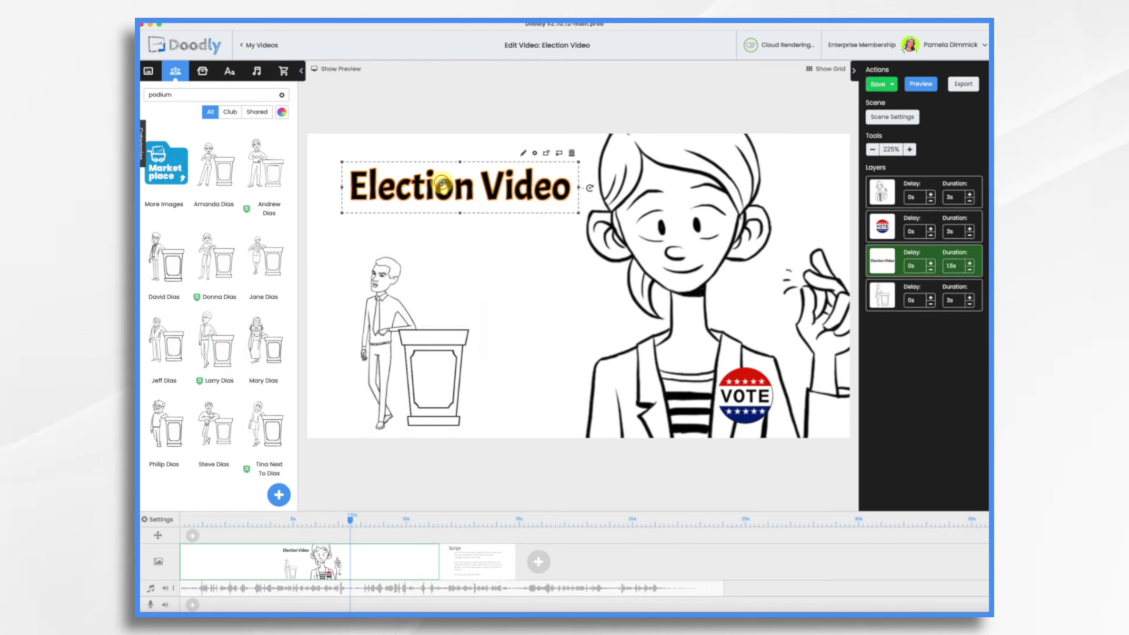
pyautogui.doubleClick(442, 183)
pyautogui.tripleClick(527, 280)
pyautogui.write("Candidate's Forum")
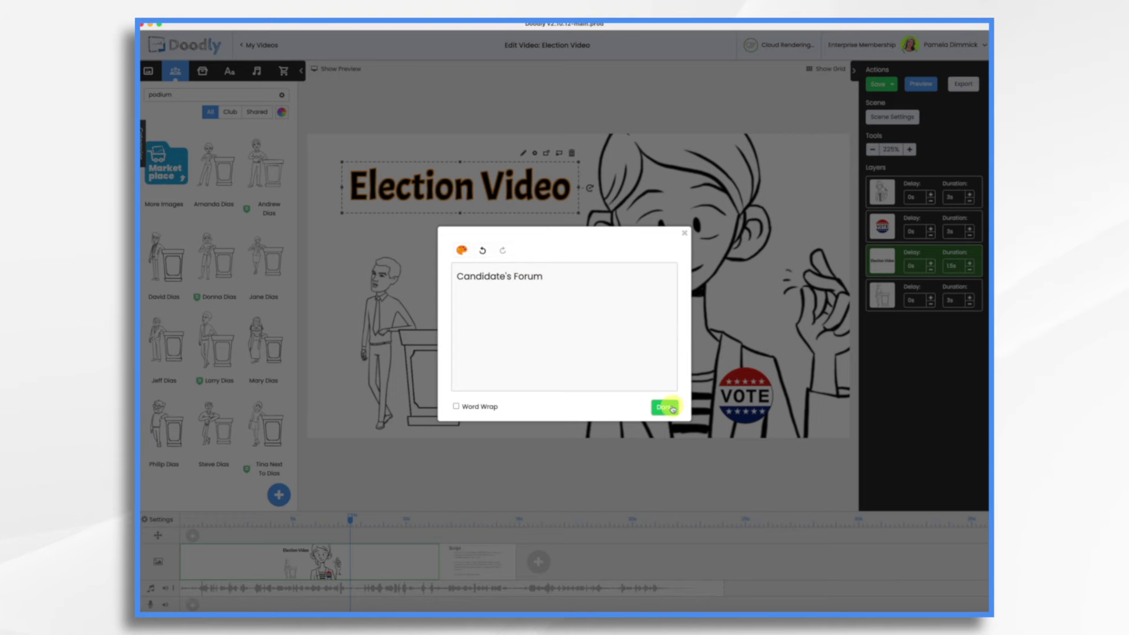
pyautogui.click(673, 408)
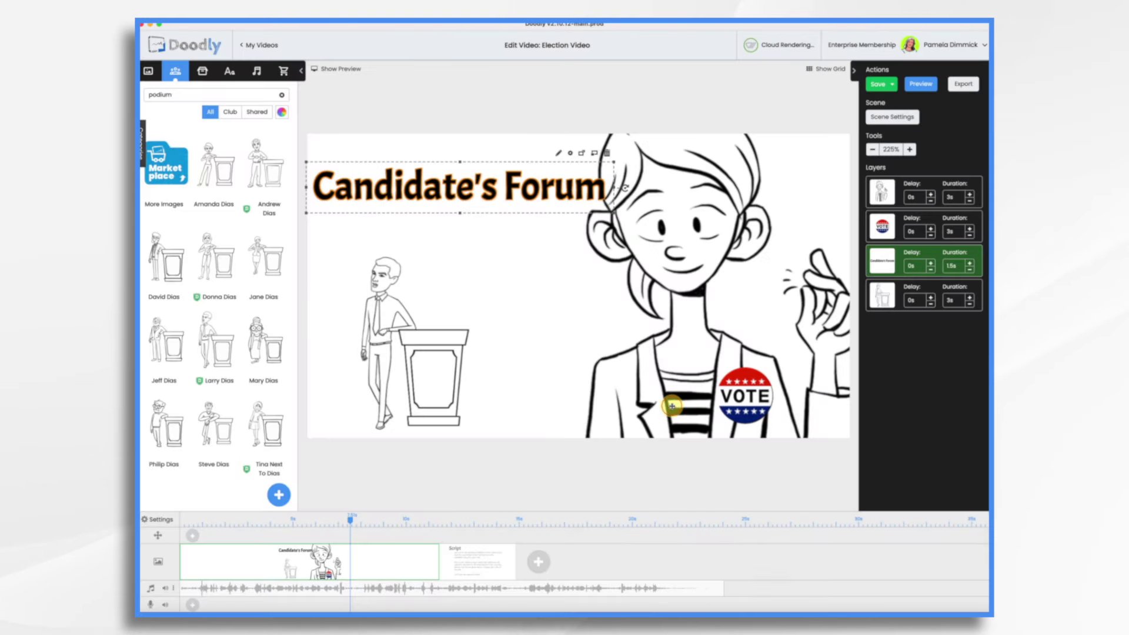
# Step: Enlarge the man with the podium and remove the woman drawing from the scene
pyautogui.click(383, 315)
pyautogui.moveTo(478, 248); pyautogui.dragTo(604, 178)
pyautogui.click(604, 178)
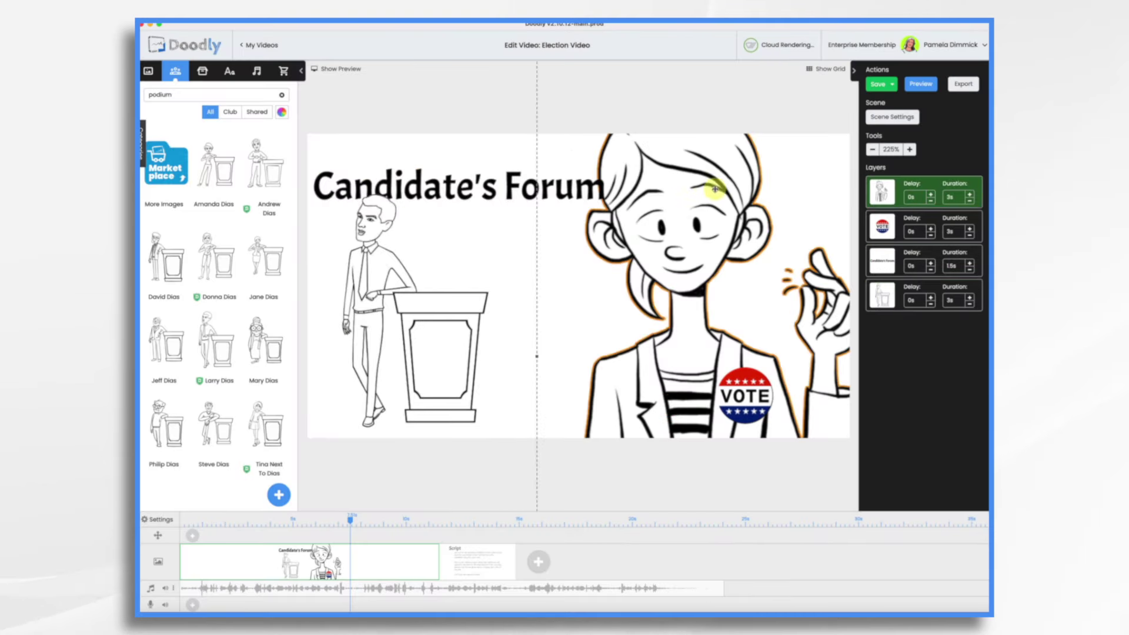
pyautogui.moveTo(724, 177); pyautogui.dragTo(532, 282)
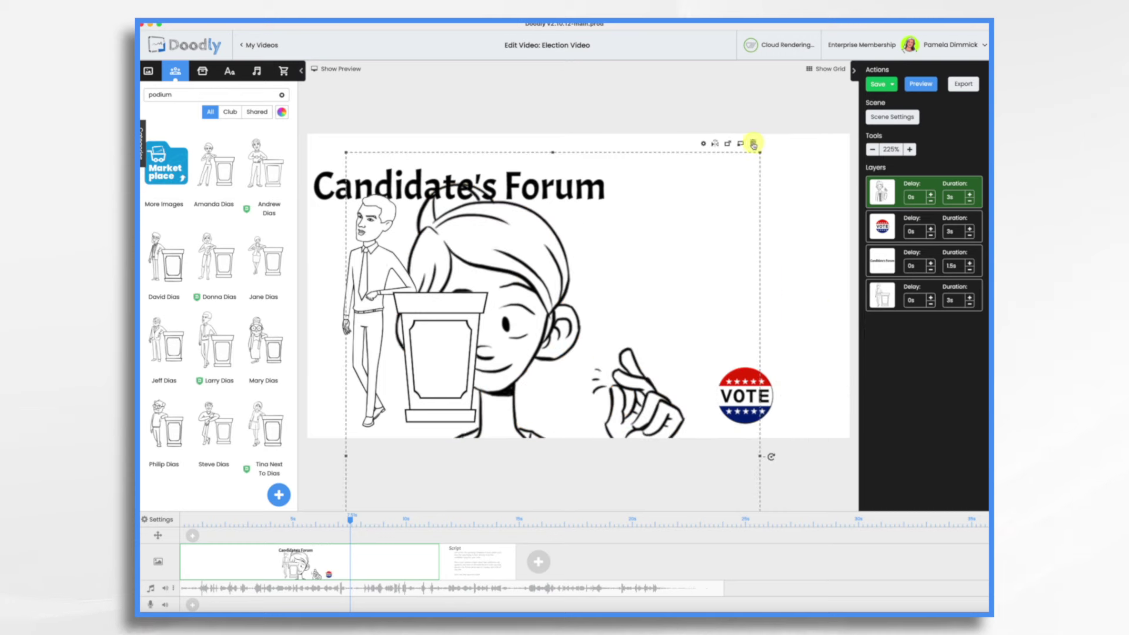
pyautogui.click(754, 144)
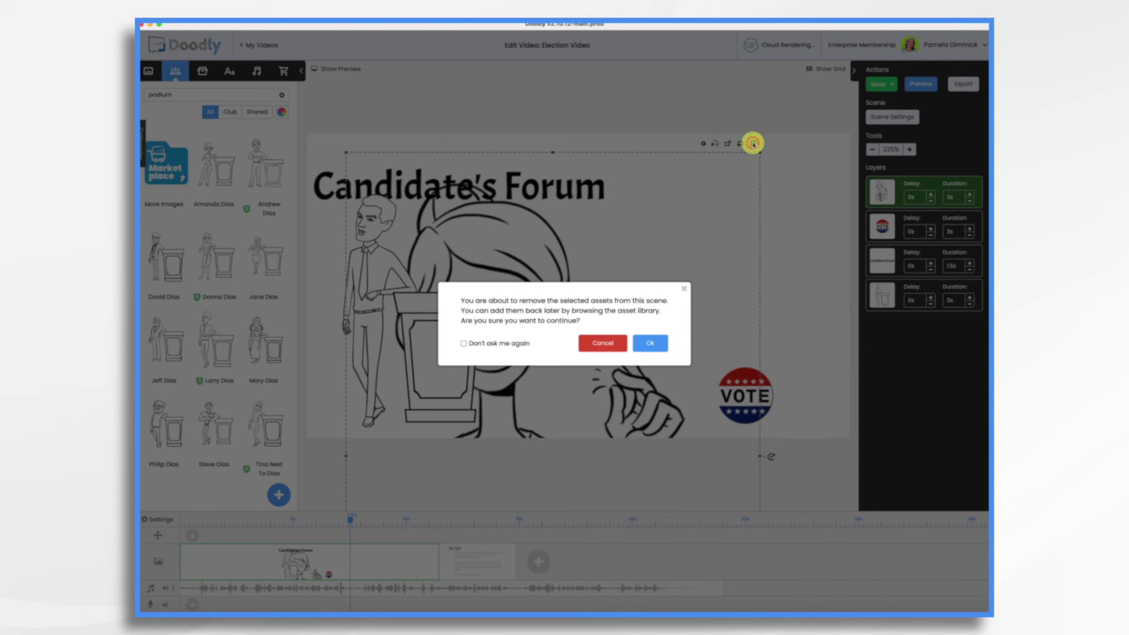
pyautogui.click(659, 349)
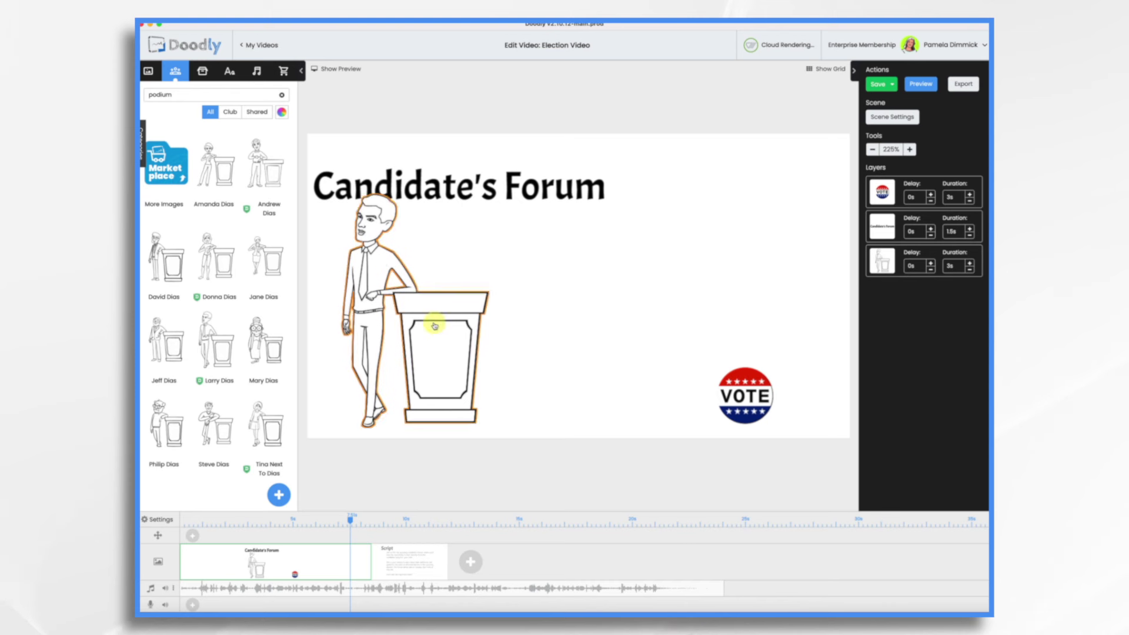
# Step: Move the man and podium to the right half of the scene and place the VOTE badge on the podium as the last layer
pyautogui.moveTo(434, 325); pyautogui.dragTo(735, 317)
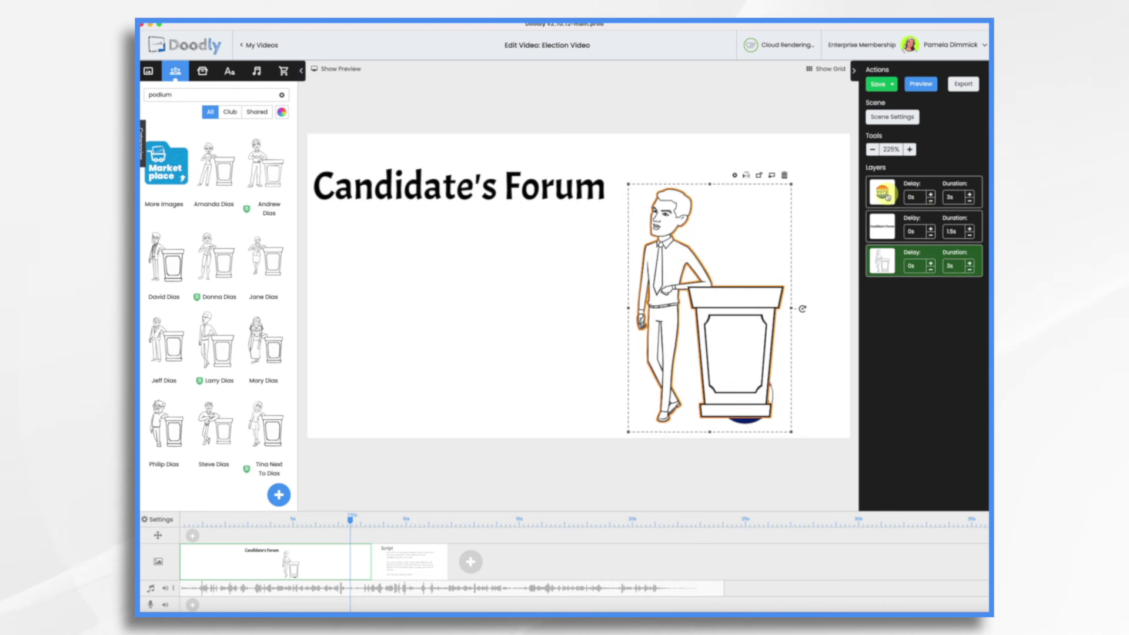
pyautogui.moveTo(887, 196); pyautogui.dragTo(882, 266)
pyautogui.moveTo(744, 404); pyautogui.dragTo(735, 361)
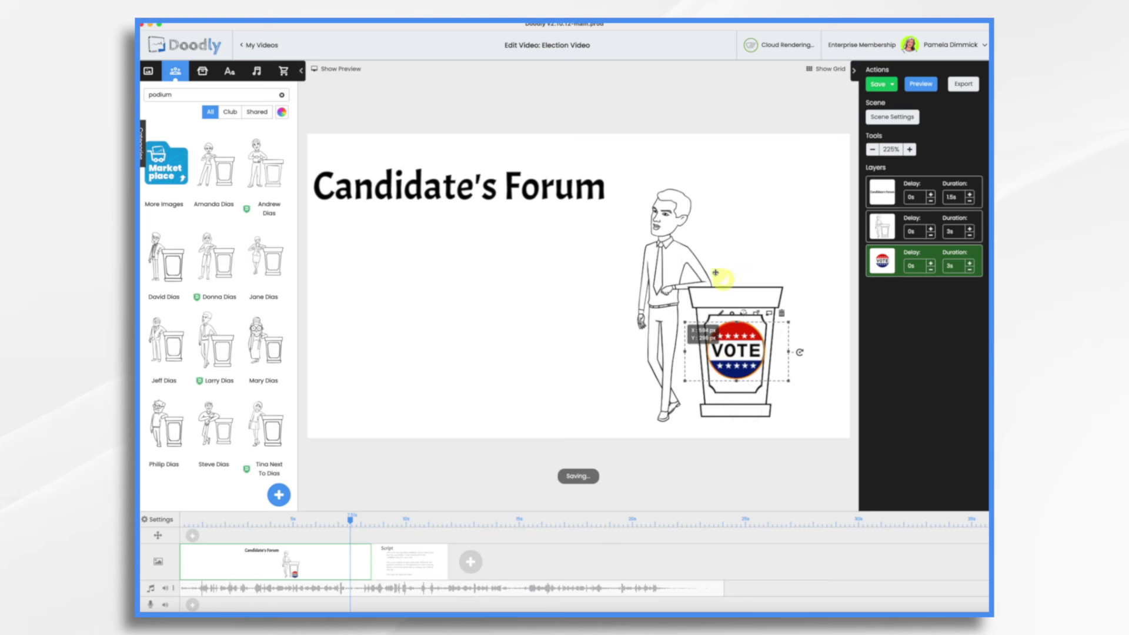
# Step: Enlarge and reposition the man with the podium, and center the VOTE badge on the podium's front panel
pyautogui.click(665, 253)
pyautogui.moveTo(629, 303); pyautogui.dragTo(584, 307)
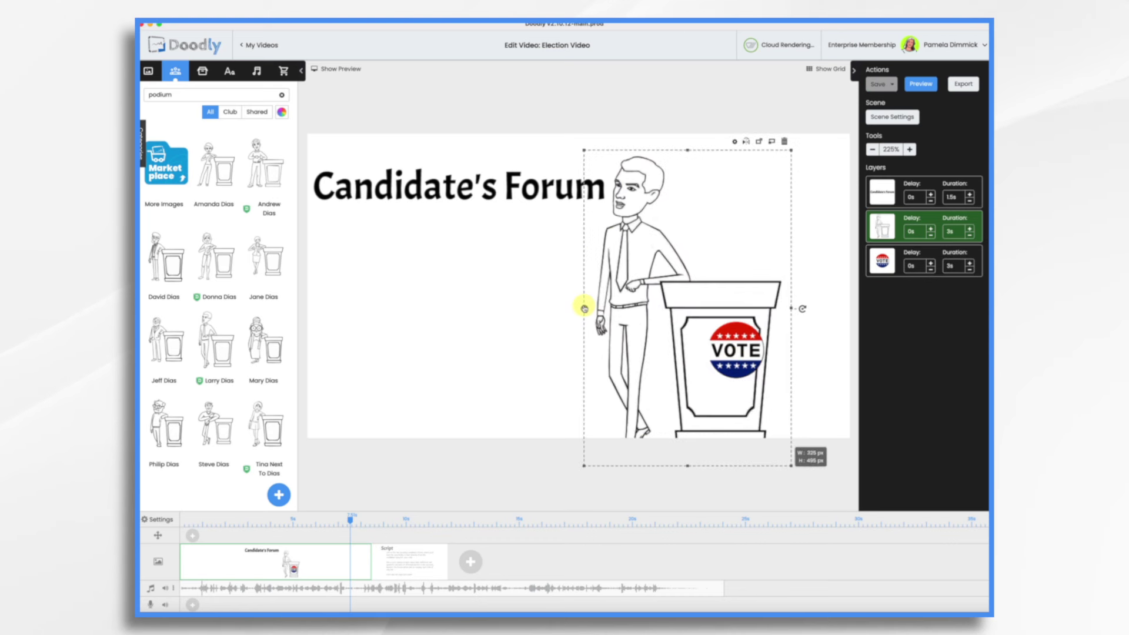
pyautogui.moveTo(694, 303); pyautogui.dragTo(714, 289)
pyautogui.click(752, 356)
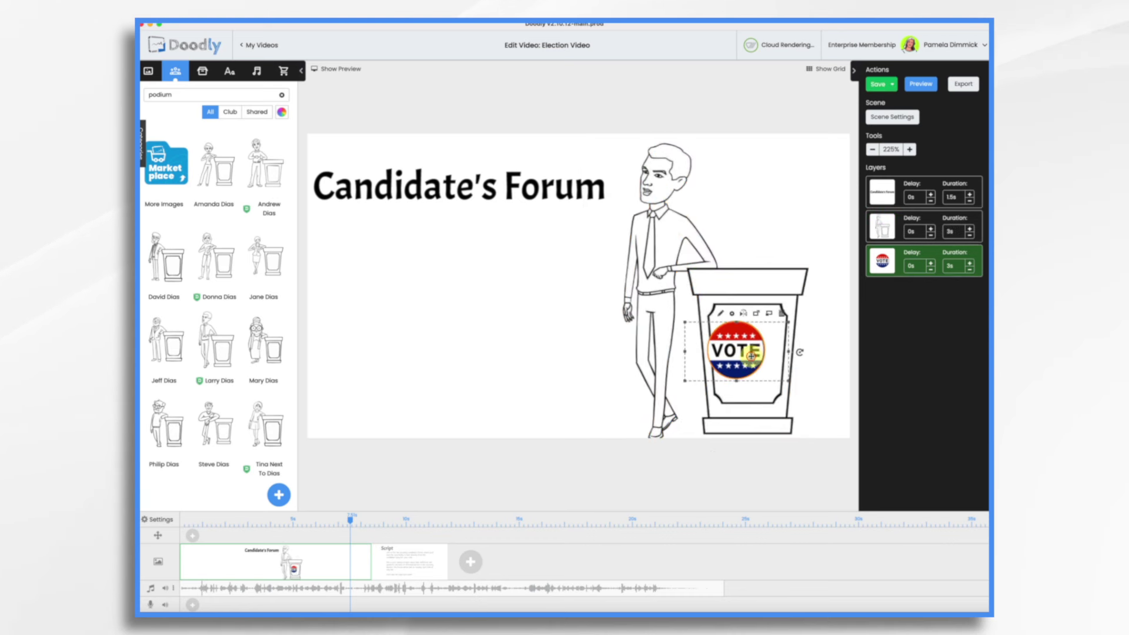
pyautogui.moveTo(752, 356); pyautogui.dragTo(764, 354)
pyautogui.click(627, 297)
# Step: Shift the "Candidate's Forum" heading slightly to the right, keeping it clear of the man
pyautogui.click(493, 181)
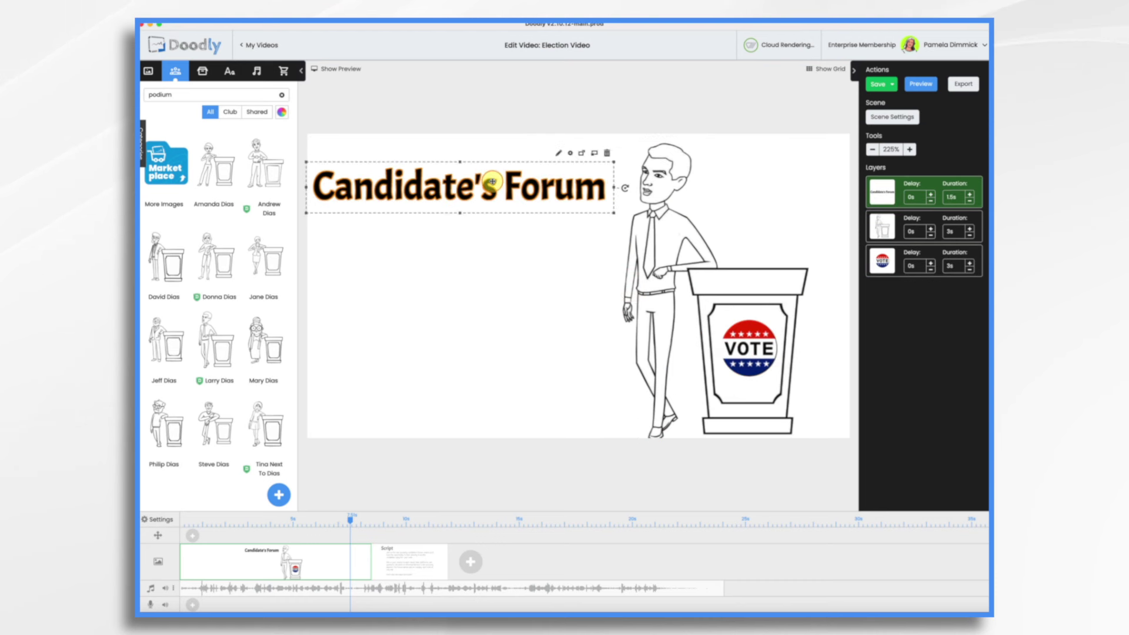
pyautogui.moveTo(493, 181); pyautogui.dragTo(506, 181)
pyautogui.click(478, 328)
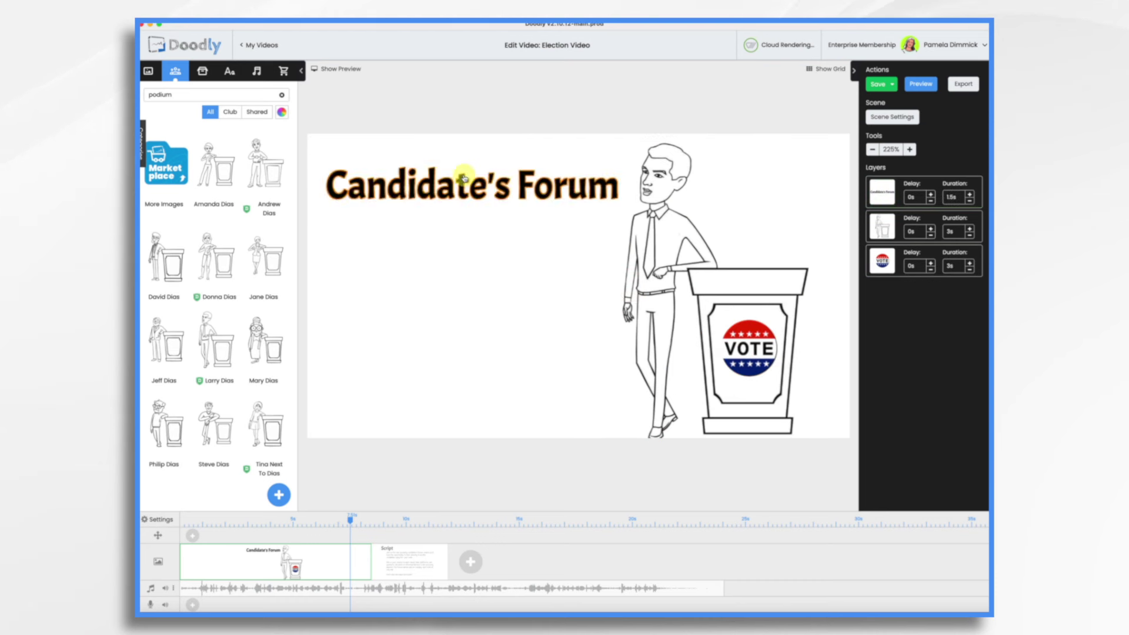
# Step: Delete the Candidate's Forum scene from the timeline
pyautogui.click(755, 353)
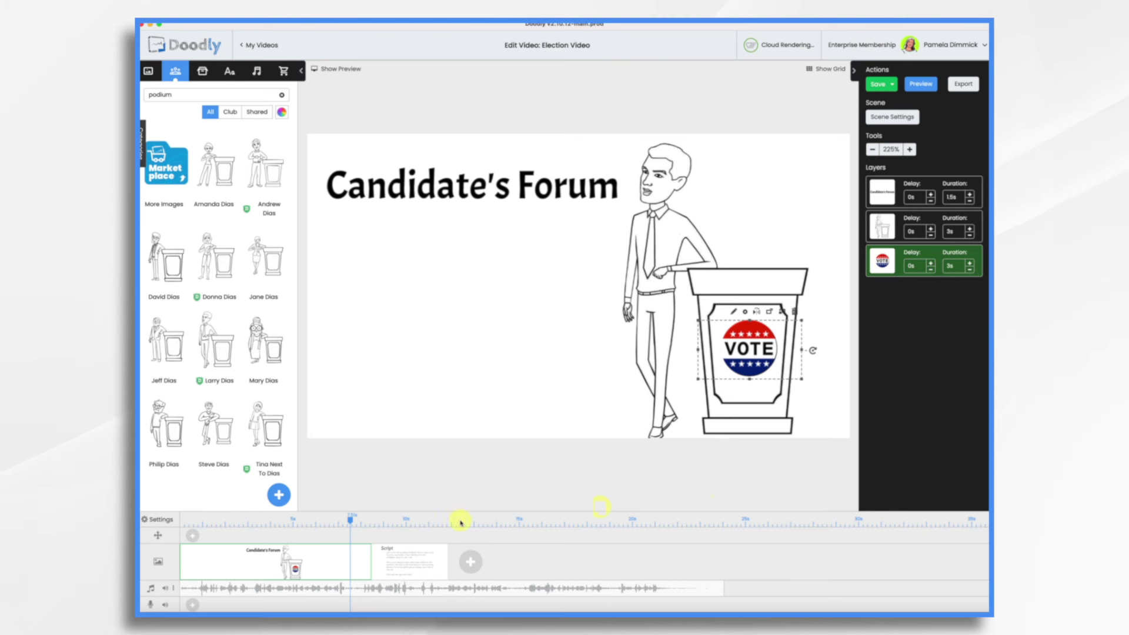
pyautogui.rightClick(341, 556)
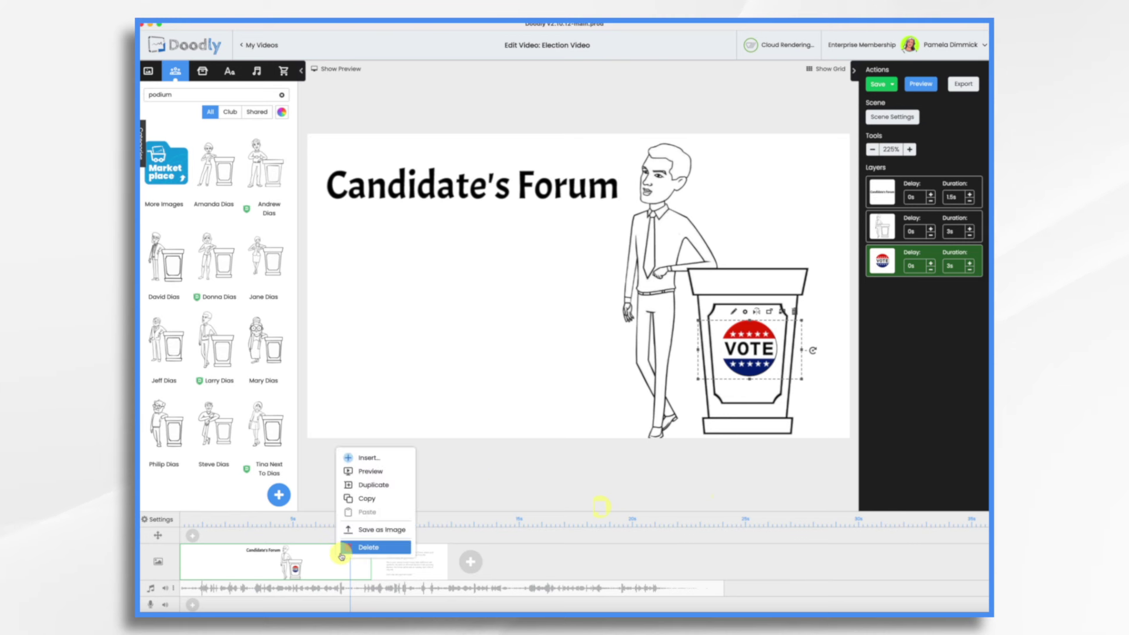
pyautogui.click(362, 546)
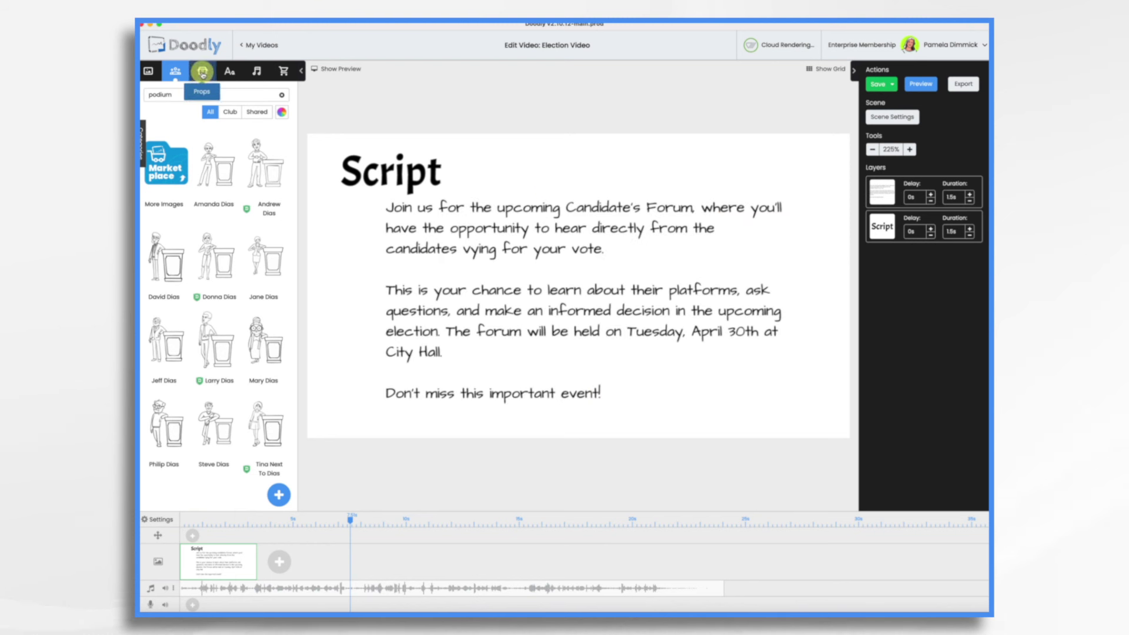
# Step: Import the election checkbox, election background bottom and podium tribune with microphones images as new props
pyautogui.click(203, 71)
pyautogui.click(280, 495)
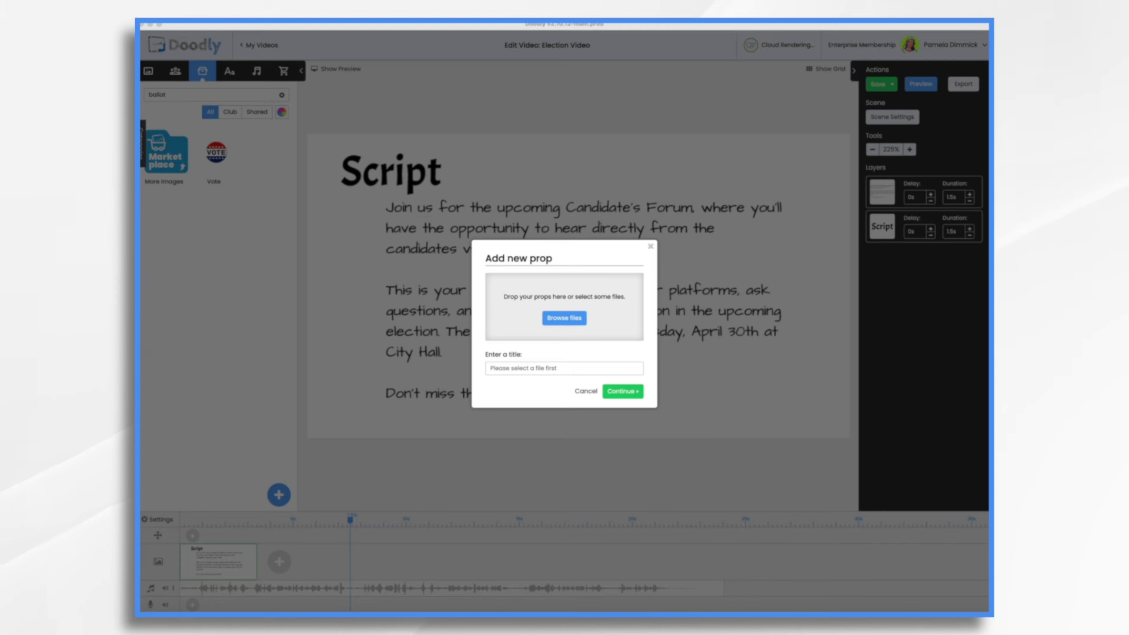
pyautogui.moveTo(746, 231); pyautogui.dragTo(590, 288)
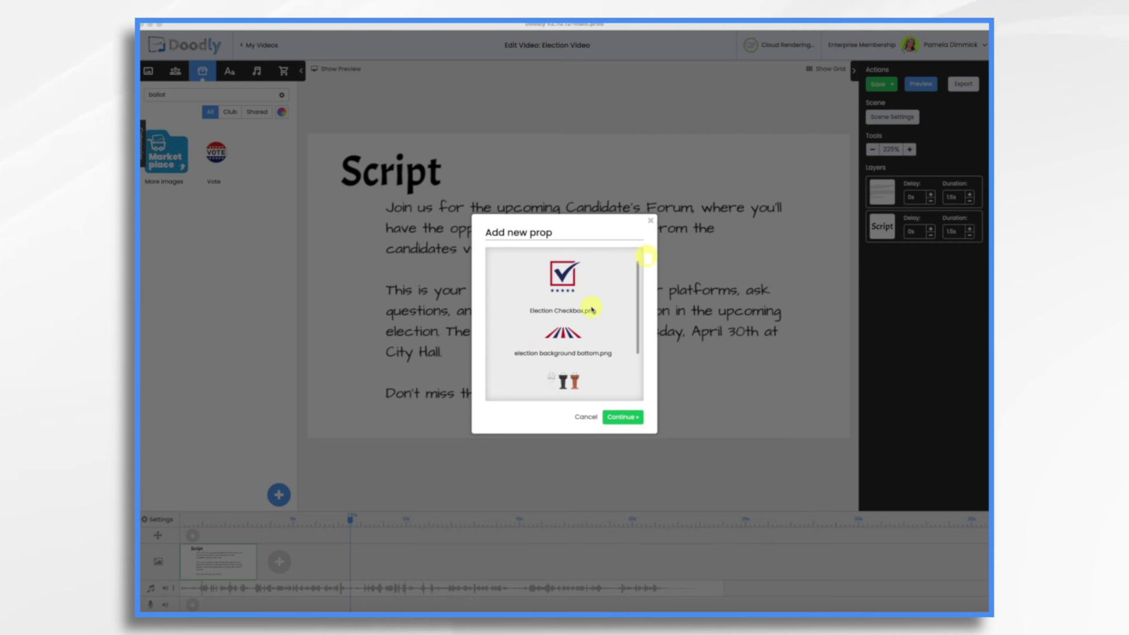
pyautogui.click(626, 418)
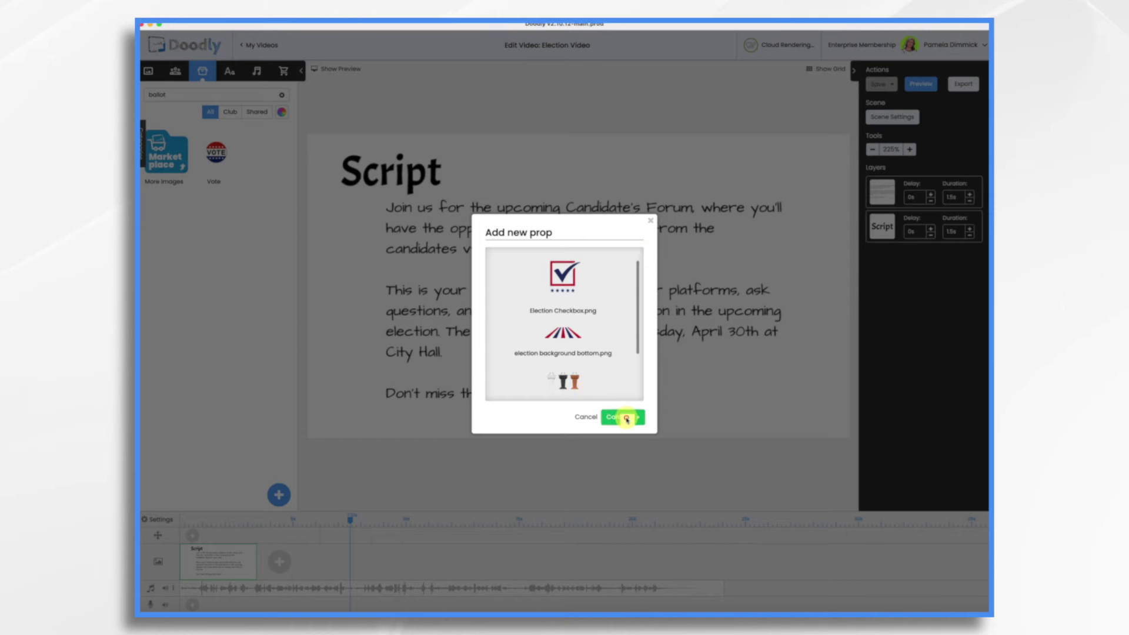
# Step: Add a blank scene after the Script scene and place the election background bottom prop in its lower part
pyautogui.click(287, 563)
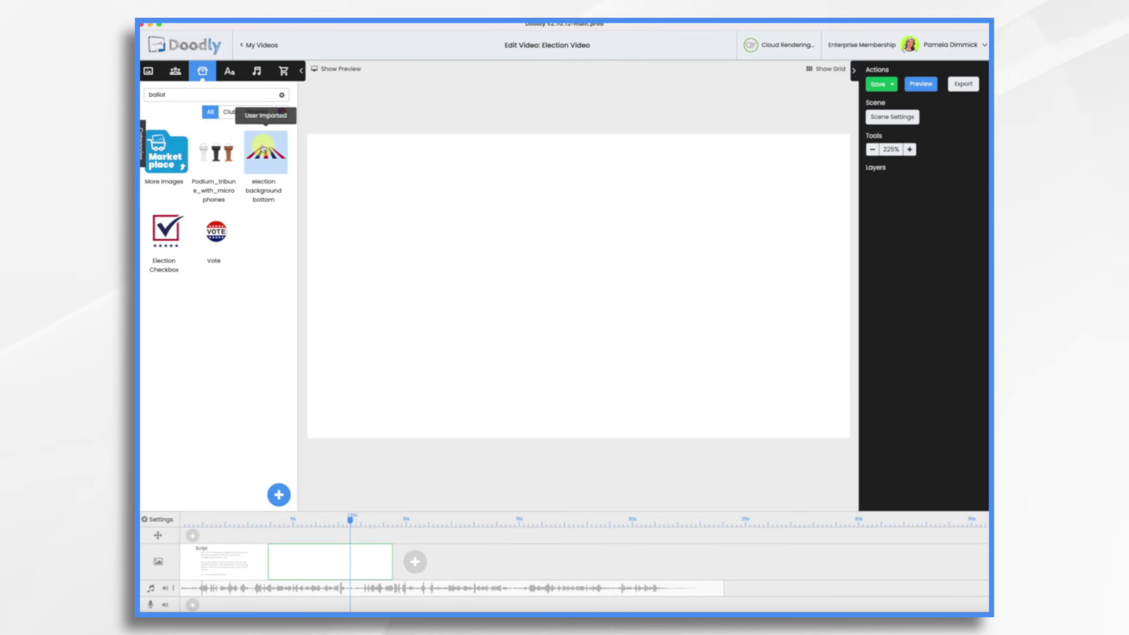
pyautogui.moveTo(262, 154); pyautogui.dragTo(524, 374)
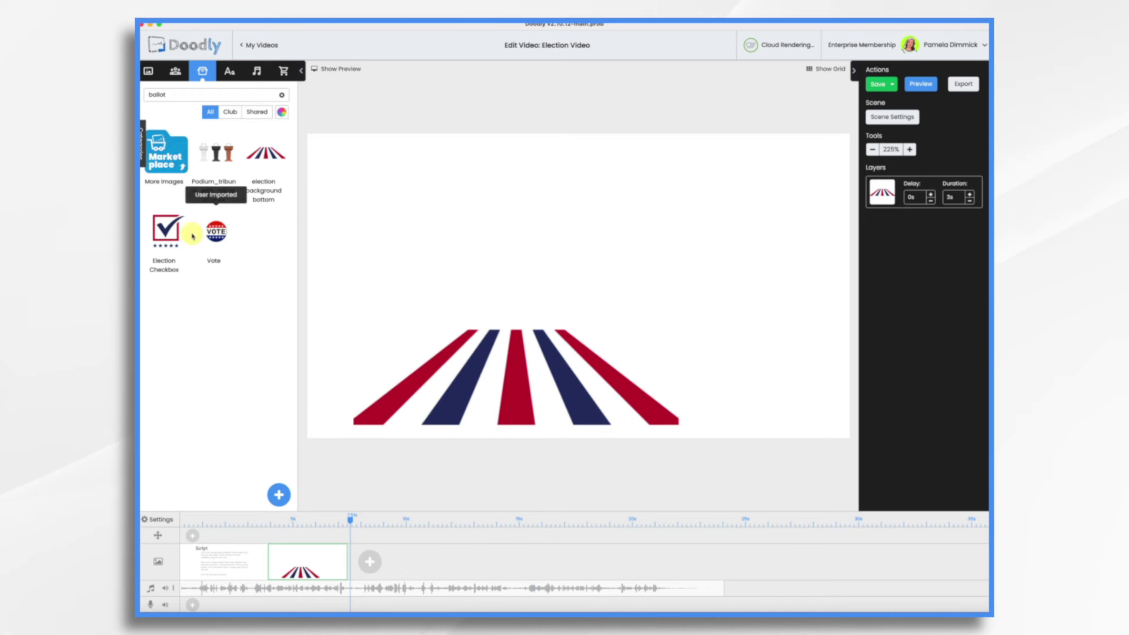
# Step: Add the election checkbox to the upper part of the scene and the podium tribune with microphones above the stripes
pyautogui.moveTo(162, 233); pyautogui.dragTo(519, 194)
pyautogui.moveTo(219, 154); pyautogui.dragTo(503, 295)
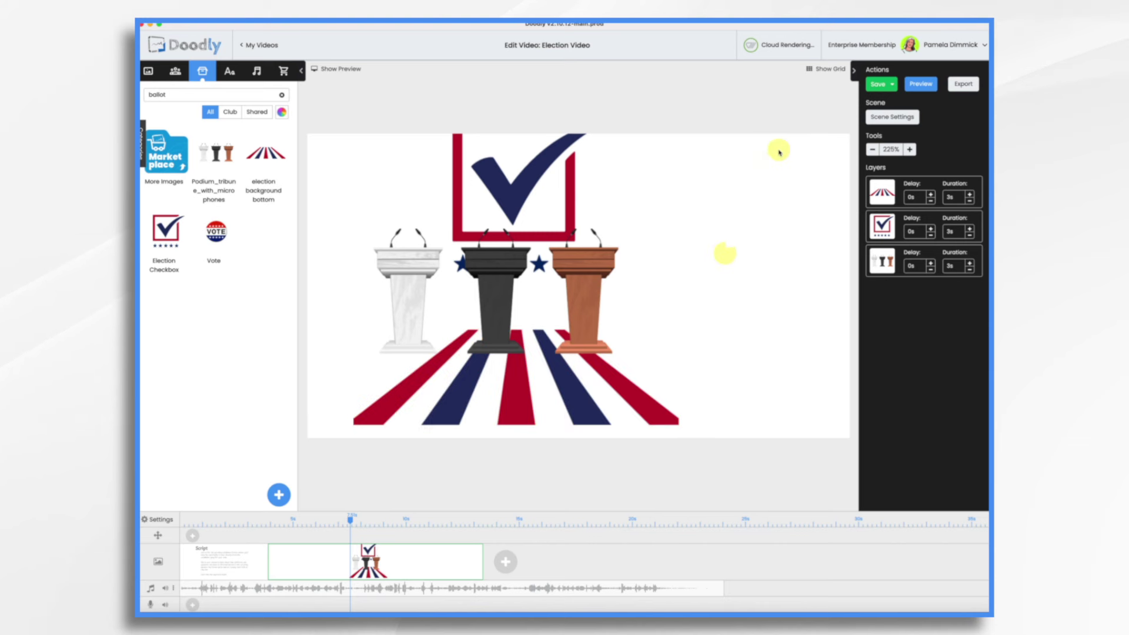
# Step: Set the video resolution to the Facebook & Instagram format, 1000 by 1000, and apply the settings
pyautogui.click(165, 520)
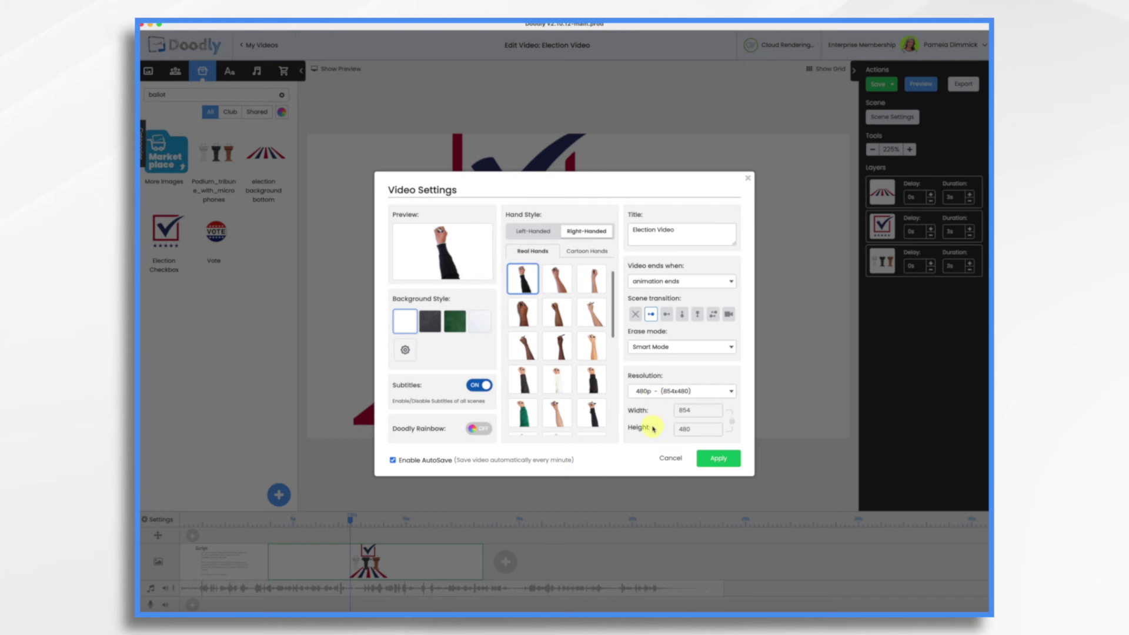
pyautogui.click(654, 424)
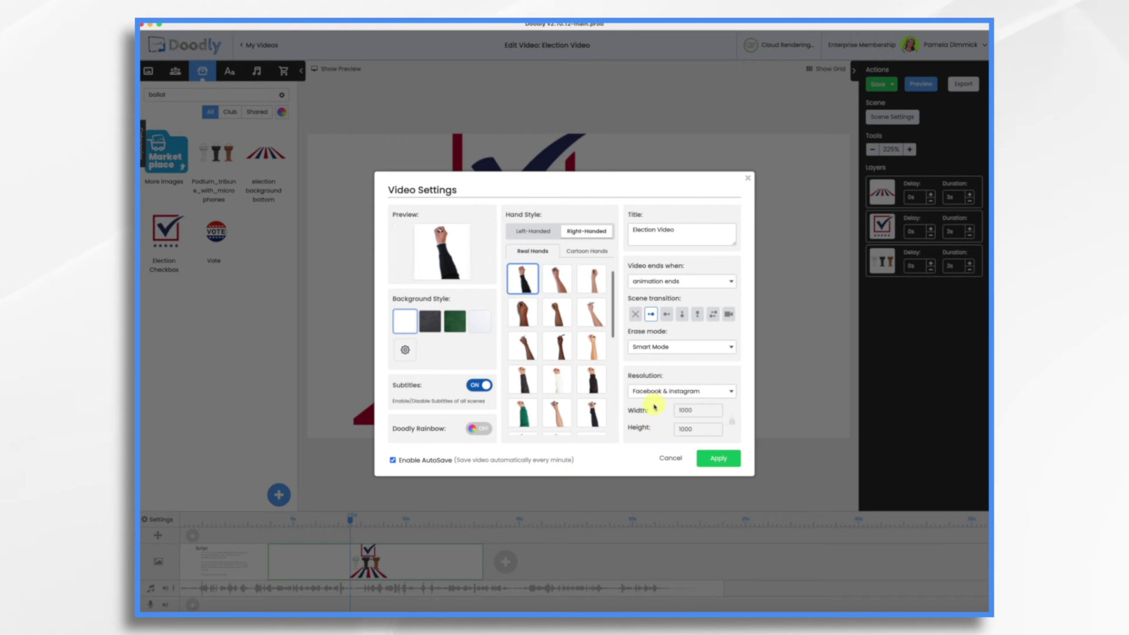
pyautogui.click(719, 458)
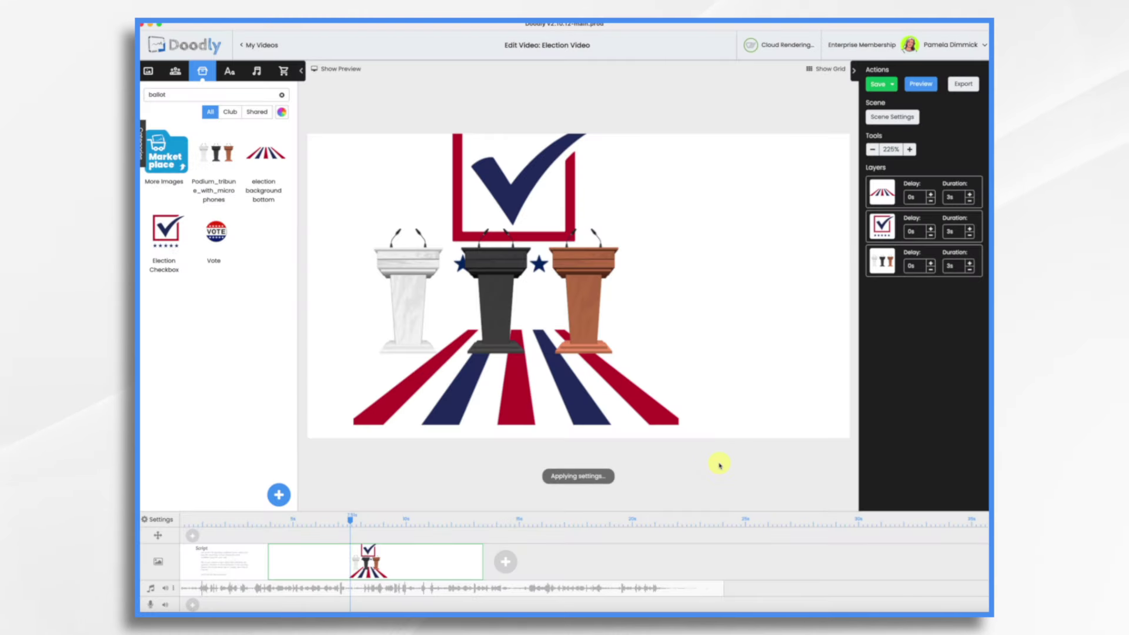
# Step: Move the striped election background to the bottom of the square canvas and enlarge it to span the full width
pyautogui.moveTo(612, 364); pyautogui.dragTo(652, 452)
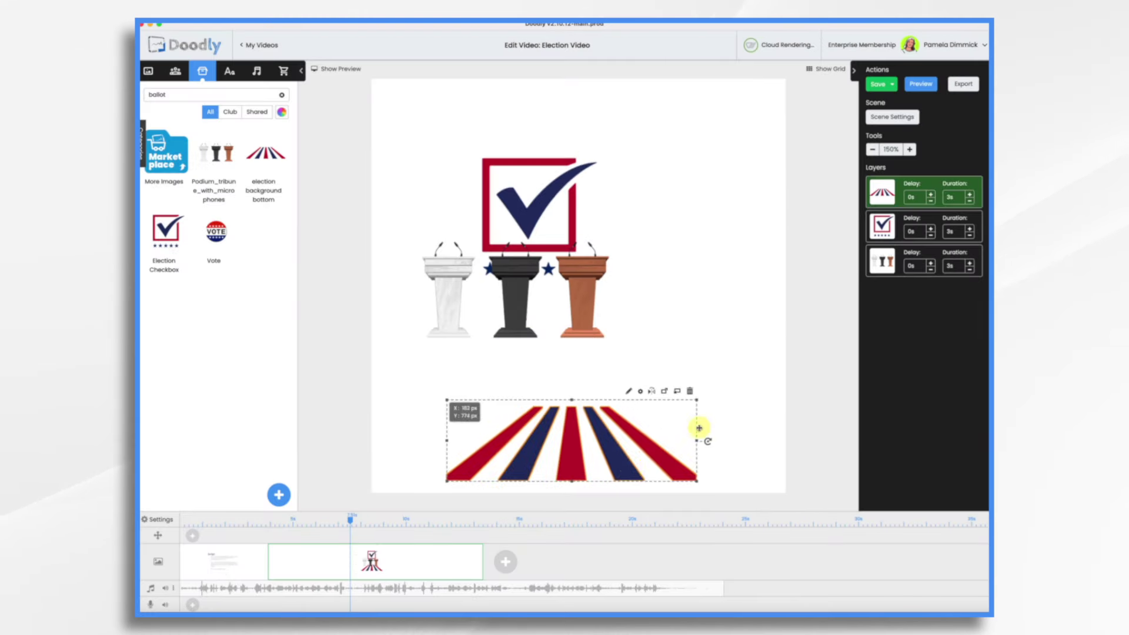
pyautogui.moveTo(698, 398); pyautogui.dragTo(594, 416)
pyautogui.moveTo(772, 429); pyautogui.dragTo(814, 430)
pyautogui.moveTo(598, 413); pyautogui.dragTo(592, 413)
pyautogui.moveTo(809, 430); pyautogui.dragTo(784, 428)
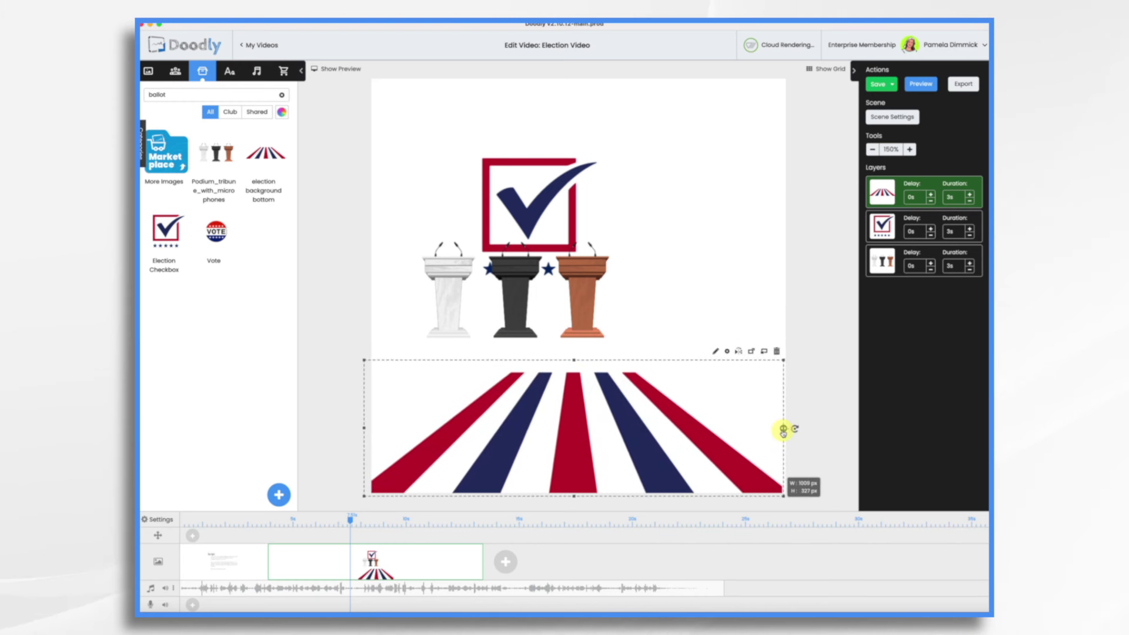
pyautogui.moveTo(500, 441); pyautogui.dragTo(504, 441)
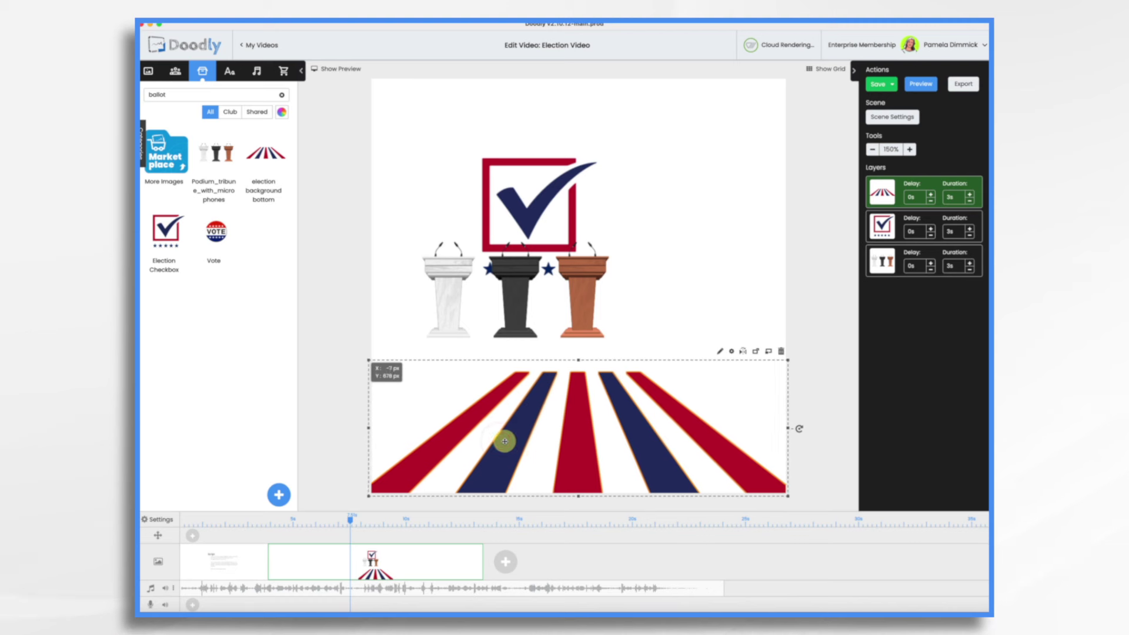
# Step: Move the election checkbox to the upper centre and arrange the three podiums, enlarged, beneath it over the stripes
pyautogui.moveTo(529, 191); pyautogui.dragTo(541, 166)
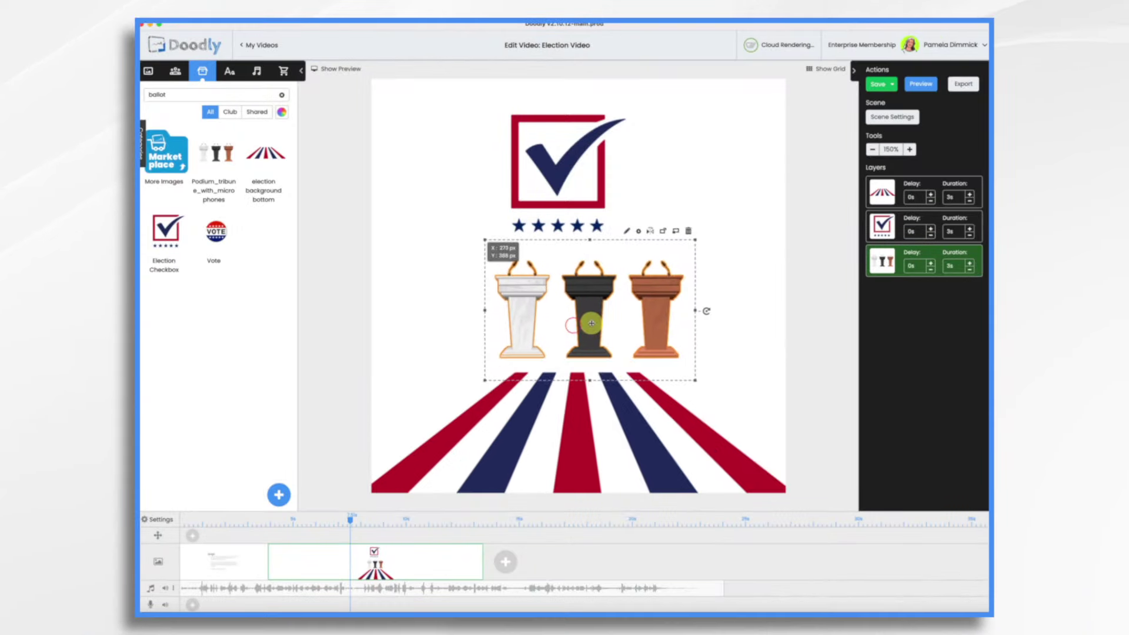
pyautogui.moveTo(598, 327); pyautogui.dragTo(575, 327)
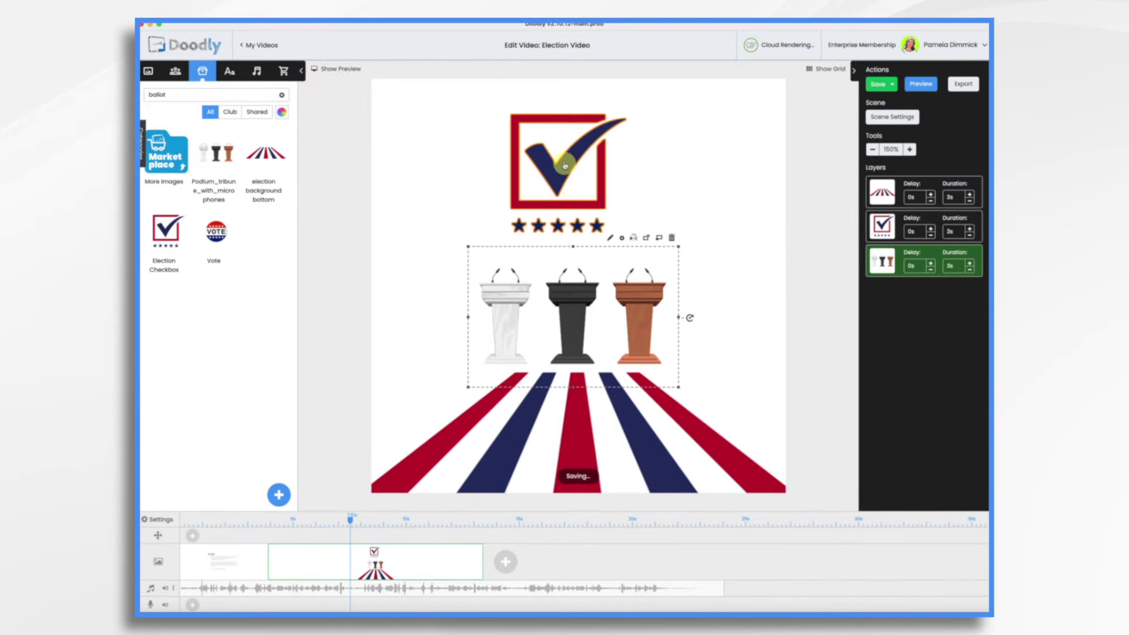
pyautogui.moveTo(549, 164)
pyautogui.mouseDown()
pyautogui.moveTo(606, 159)
pyautogui.moveTo(566, 160)
pyautogui.mouseUp()
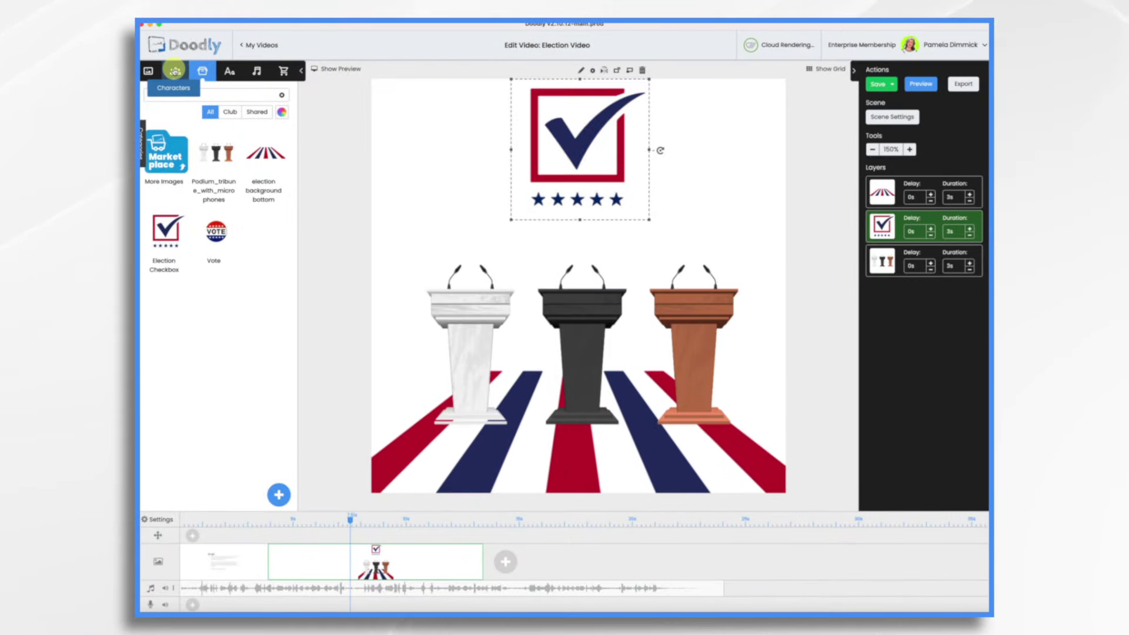
# Step: Search the characters for "busines", add the running Baco businessman as a new image and layer him behind the white podium
pyautogui.click(175, 69)
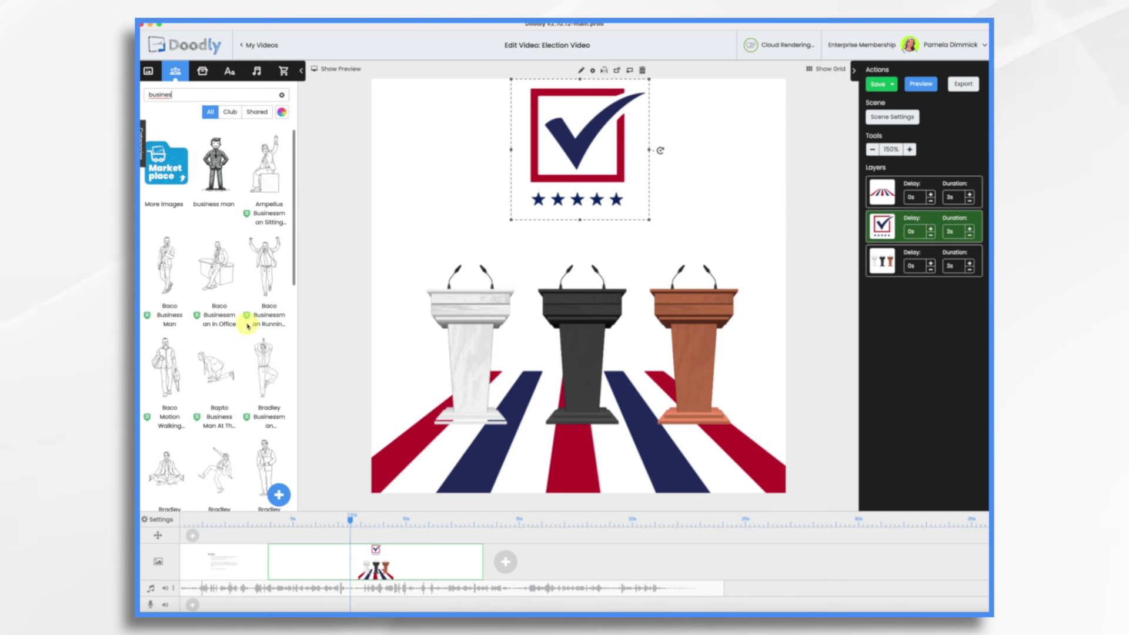
pyautogui.scroll(-1, 256, 320)
pyautogui.moveTo(292, 244); pyautogui.dragTo(524, 262)
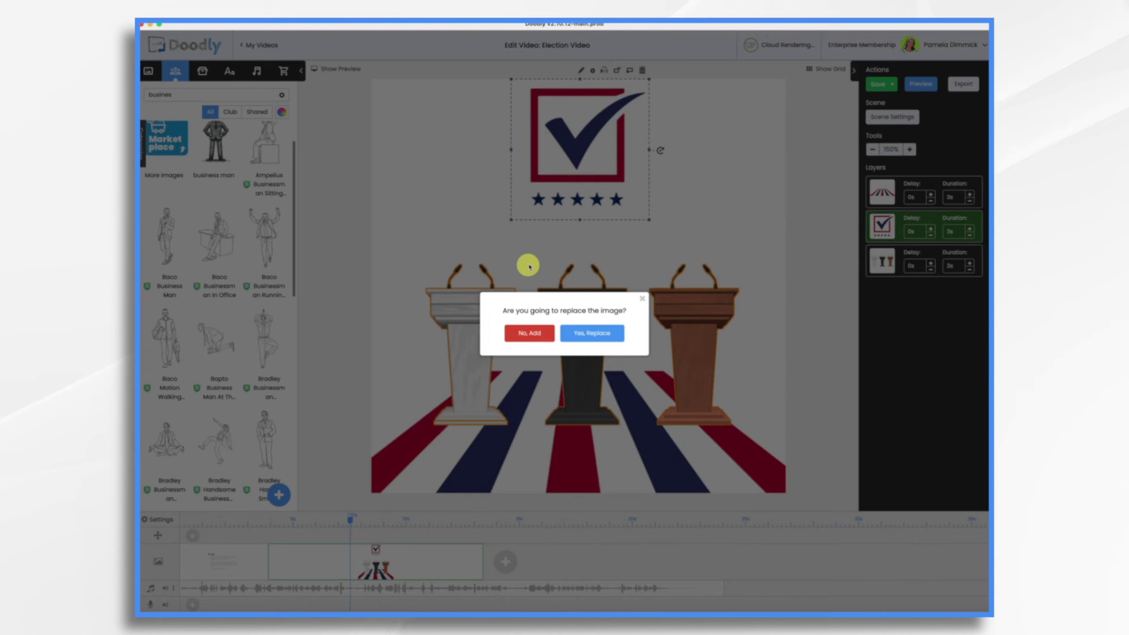
pyautogui.click(527, 329)
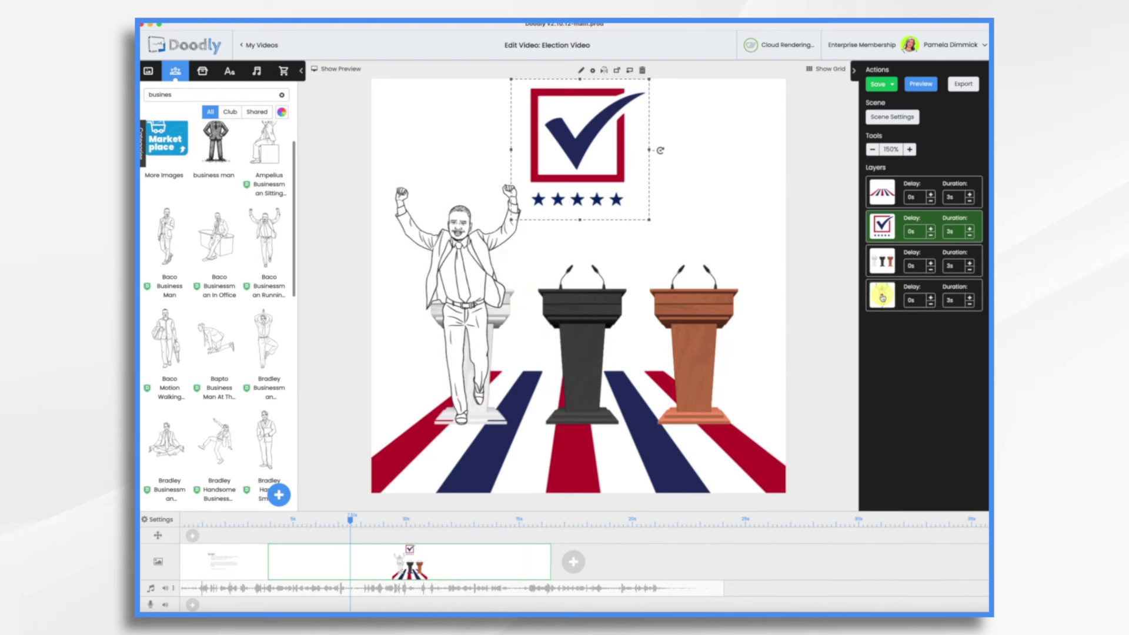
pyautogui.moveTo(882, 297); pyautogui.dragTo(880, 262)
pyautogui.click(473, 232)
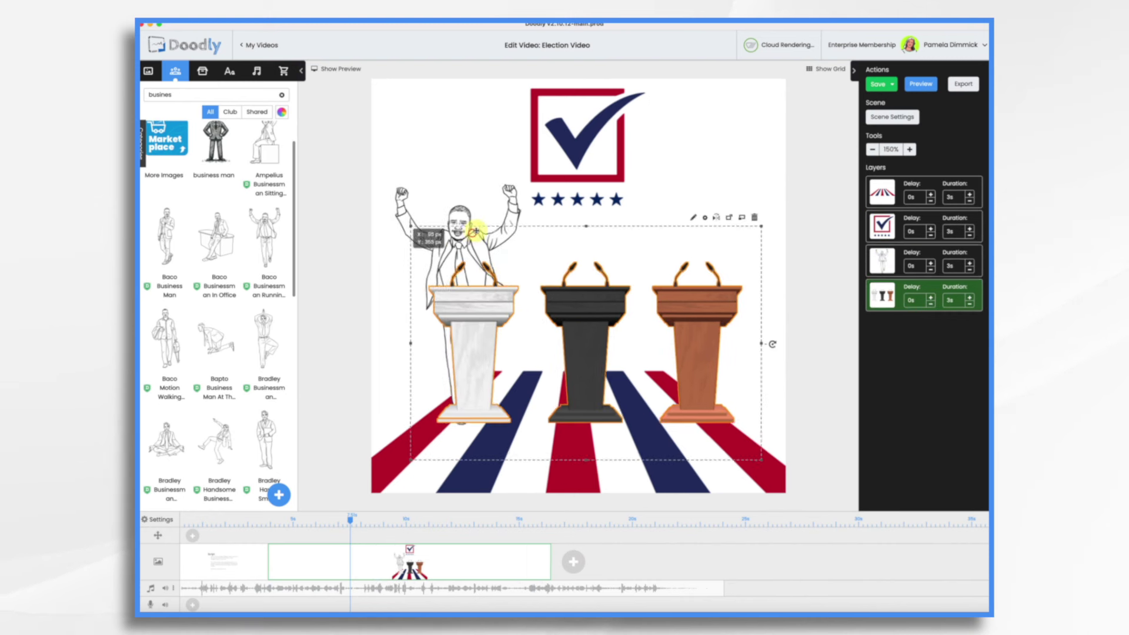
pyautogui.click(453, 194)
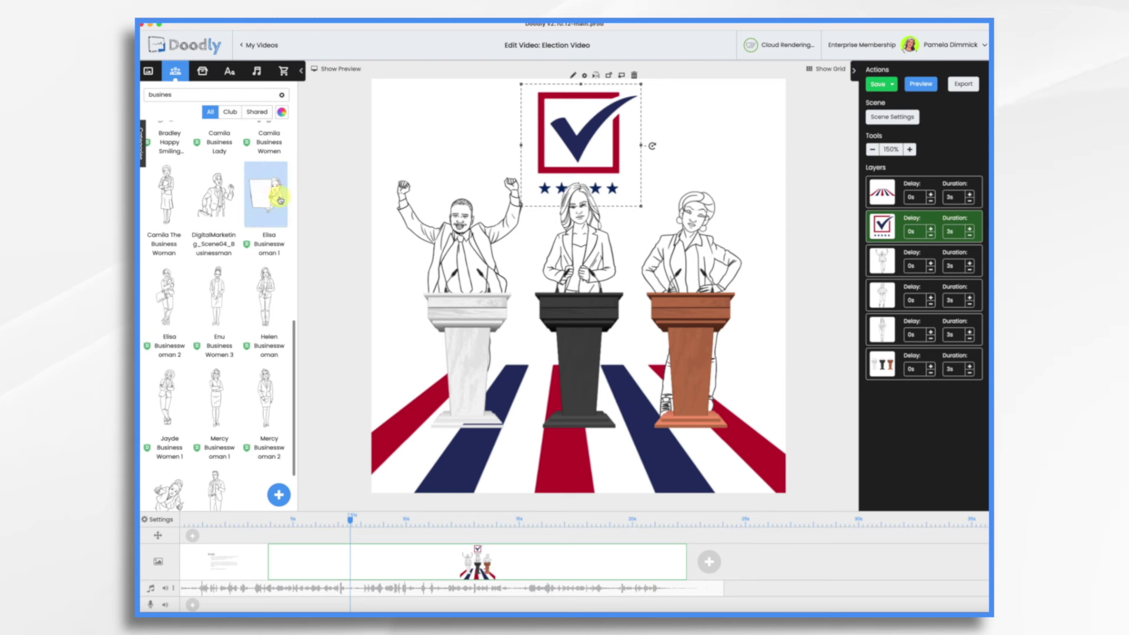
# Step: Add the Elisa Businesswoman 1 character holding a blank sign as a new image, enlarged in front of the black and brown podiums
pyautogui.moveTo(261, 196); pyautogui.dragTo(743, 390)
pyautogui.click(523, 332)
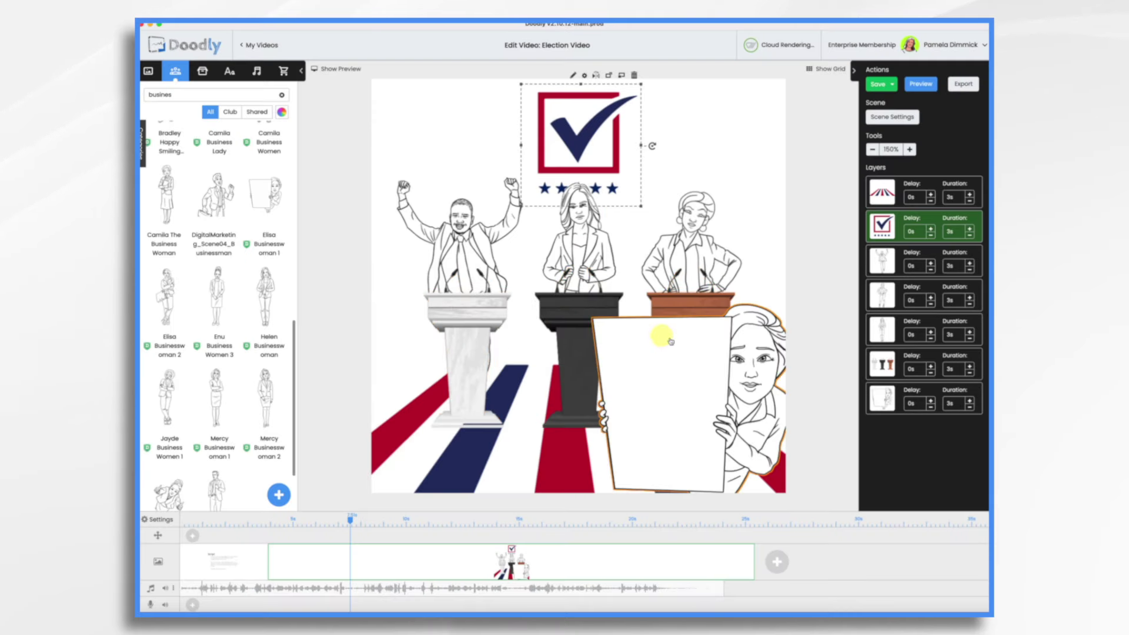
pyautogui.moveTo(660, 330); pyautogui.dragTo(677, 310)
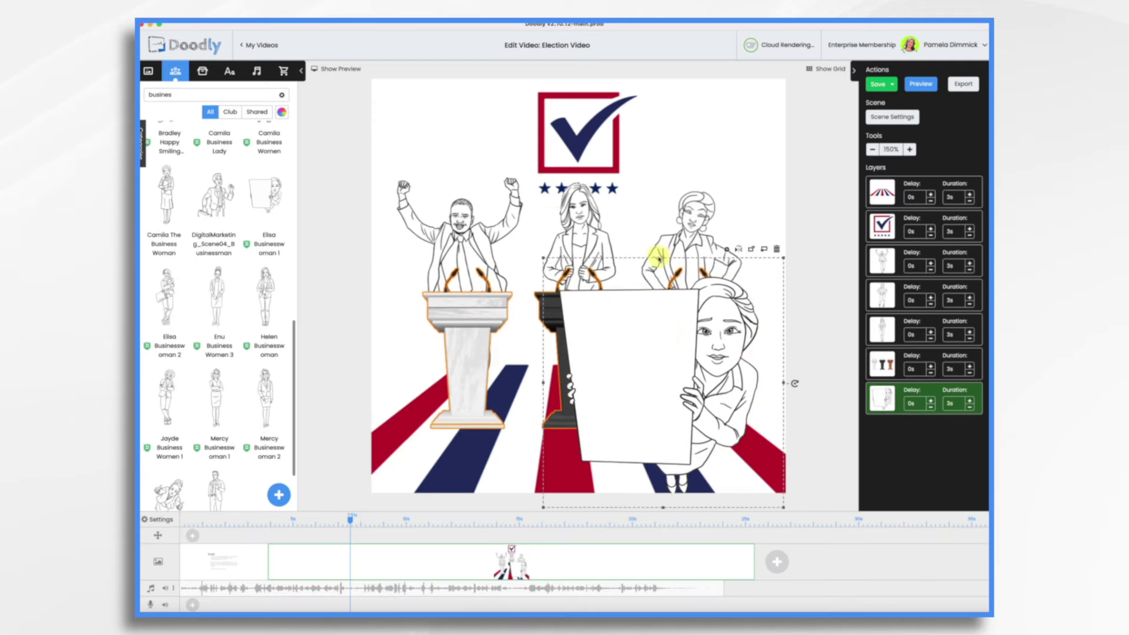
pyautogui.moveTo(663, 259); pyautogui.dragTo(662, 214)
pyautogui.moveTo(663, 305); pyautogui.dragTo(653, 309)
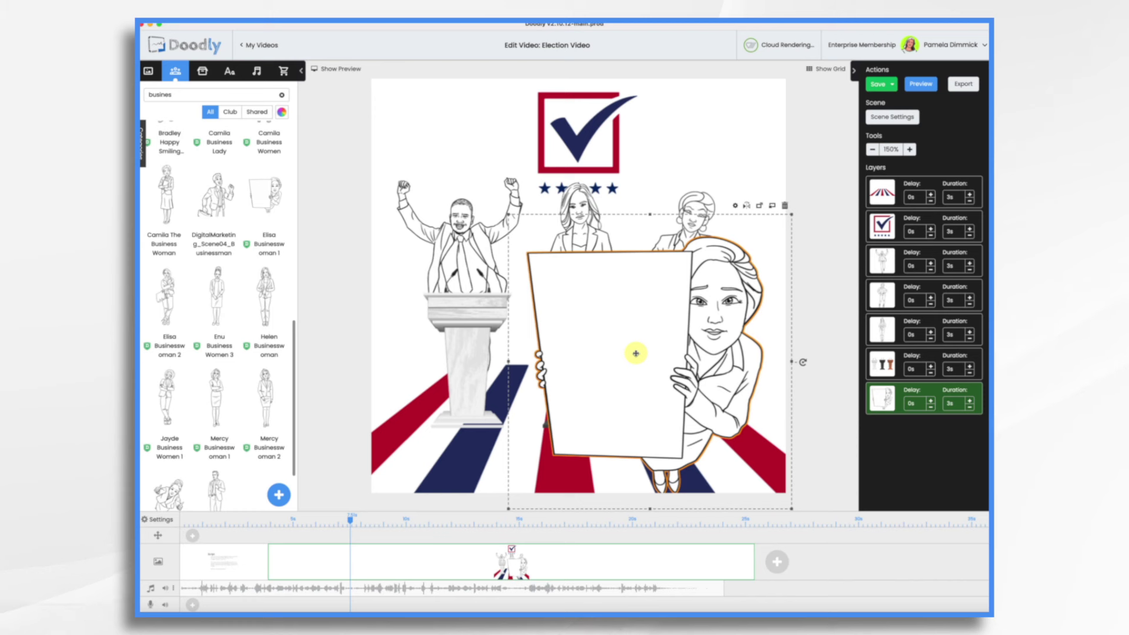
# Step: Try a rectangle prop as a new image, enlarged over the woman's blank sign, and delete it
pyautogui.click(204, 72)
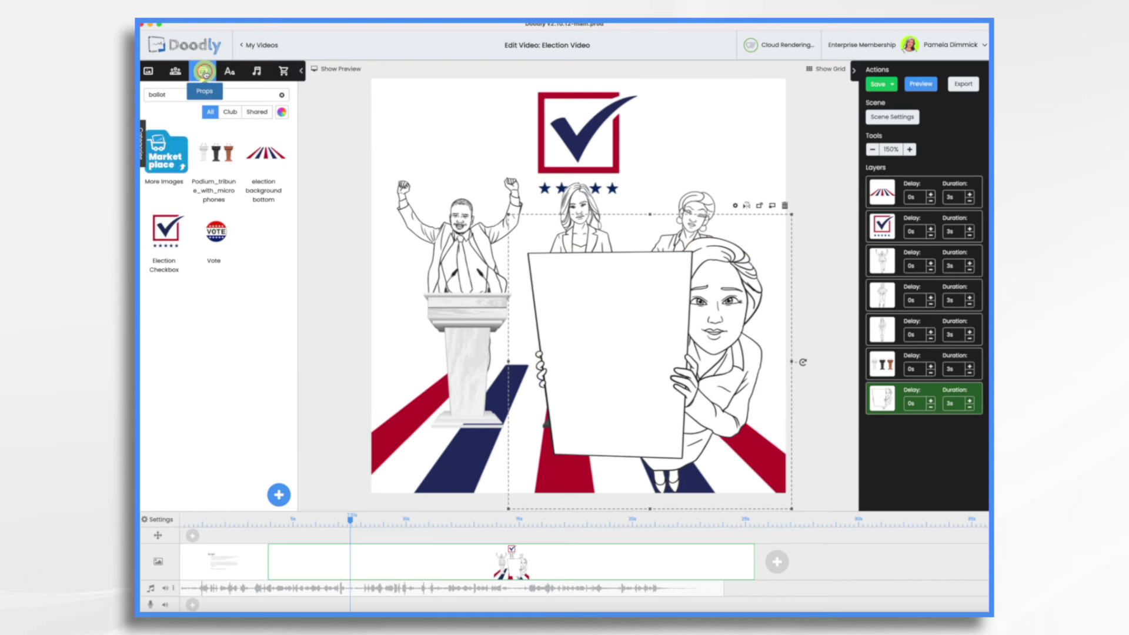
pyautogui.hotkey('ctrl', 'a')
pyautogui.press('BackSpace')
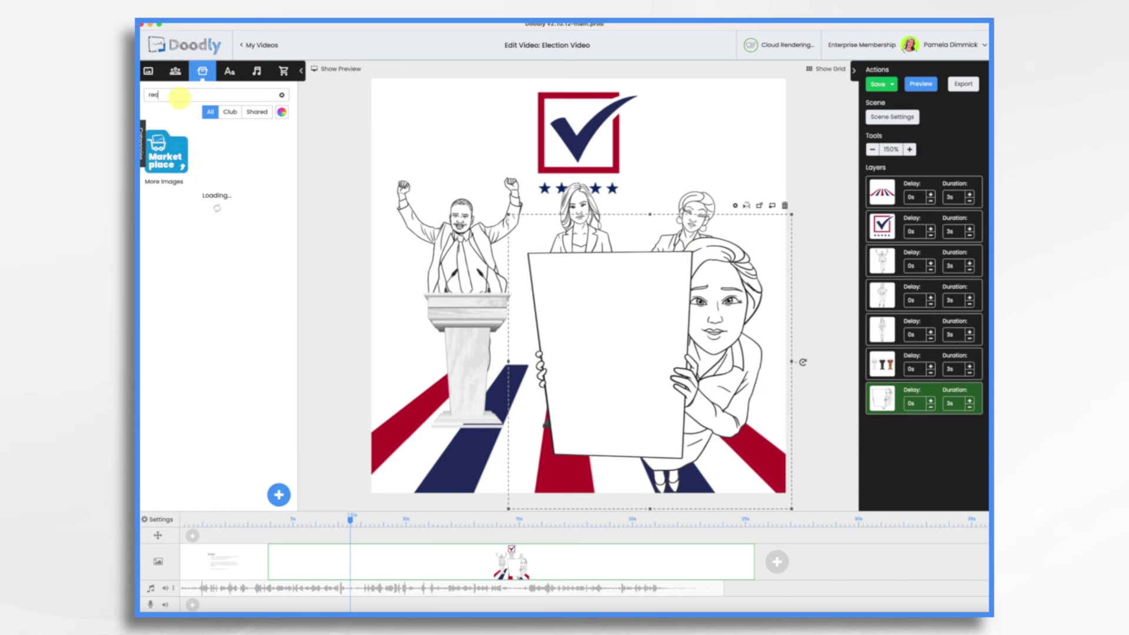
pyautogui.write('rectangle')
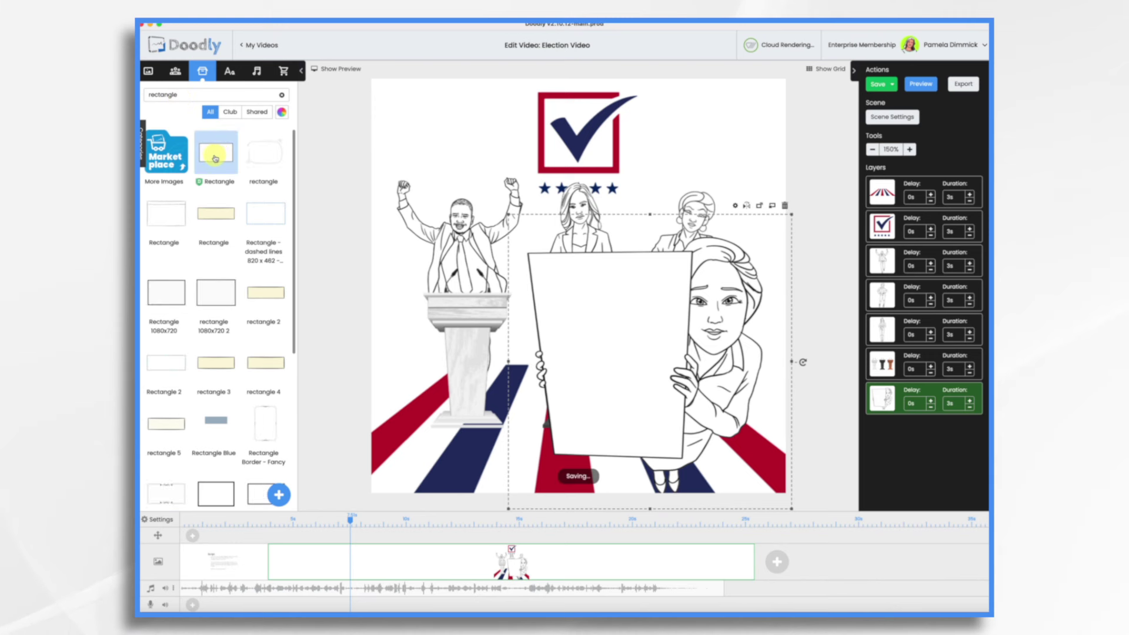
pyautogui.moveTo(215, 158); pyautogui.dragTo(655, 331)
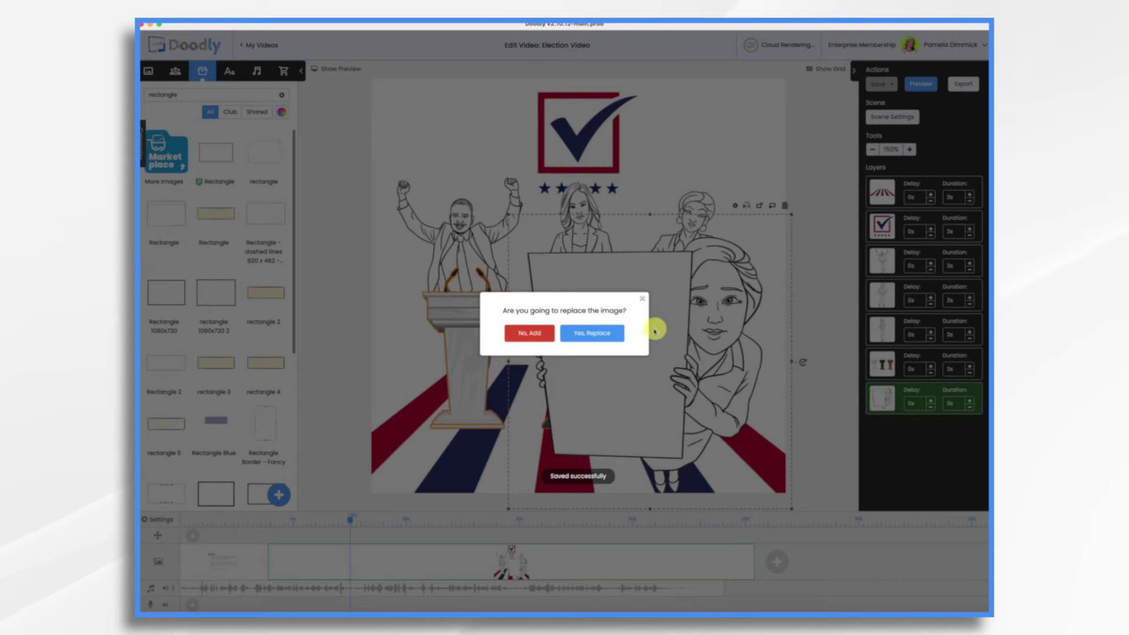
pyautogui.click(529, 333)
pyautogui.moveTo(497, 311); pyautogui.dragTo(592, 314)
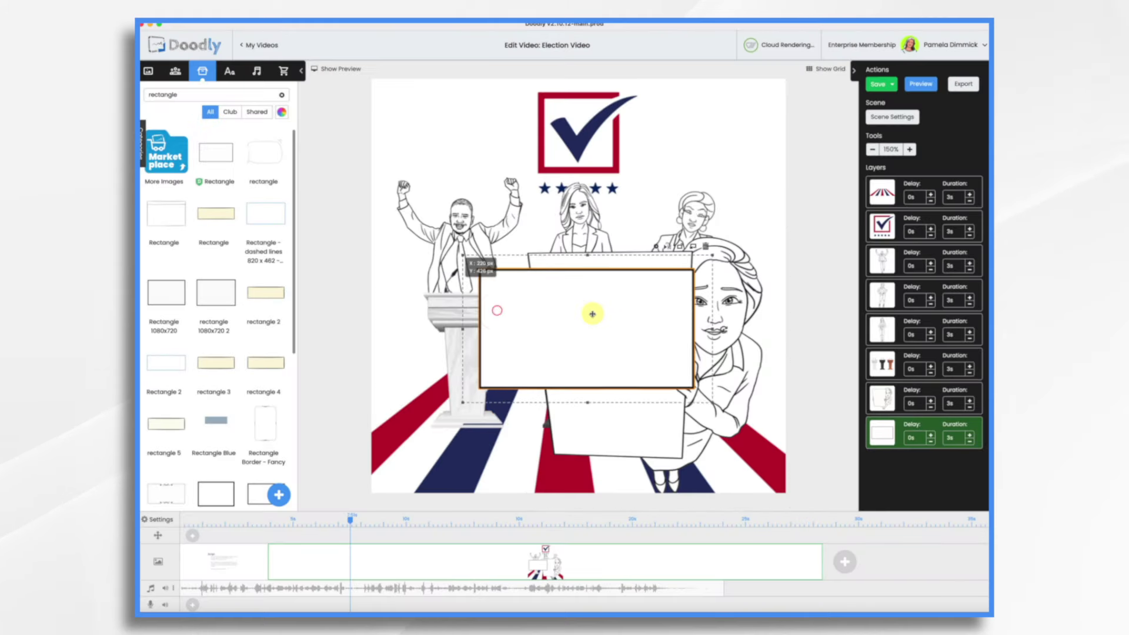
pyautogui.click(440, 254)
pyautogui.moveTo(463, 257); pyautogui.dragTo(350, 185)
pyautogui.moveTo(521, 269); pyautogui.dragTo(569, 313)
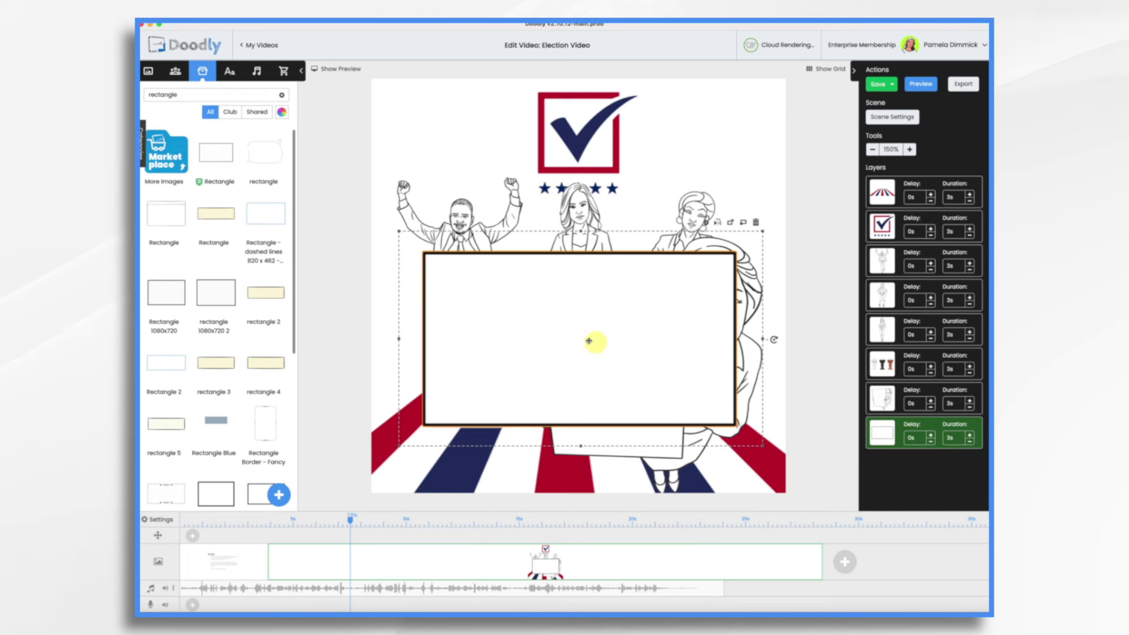
pyautogui.click(756, 222)
pyautogui.click(665, 343)
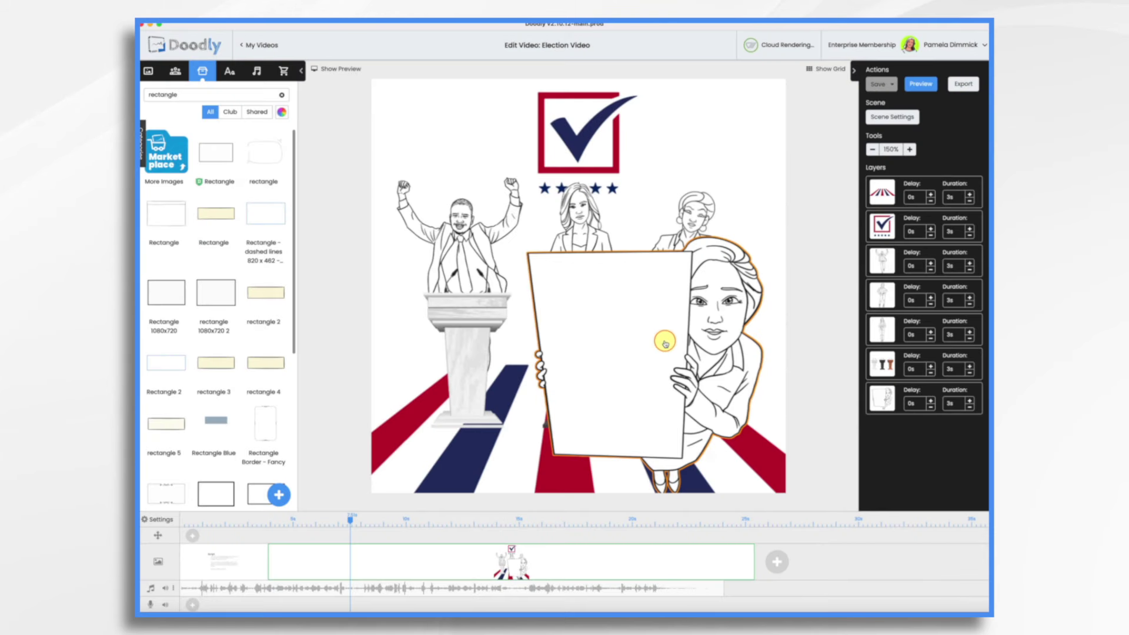
# Step: Add the text "Candidate's Forum" in the Acme-Regular font at the top of the woman's sign
pyautogui.click(229, 72)
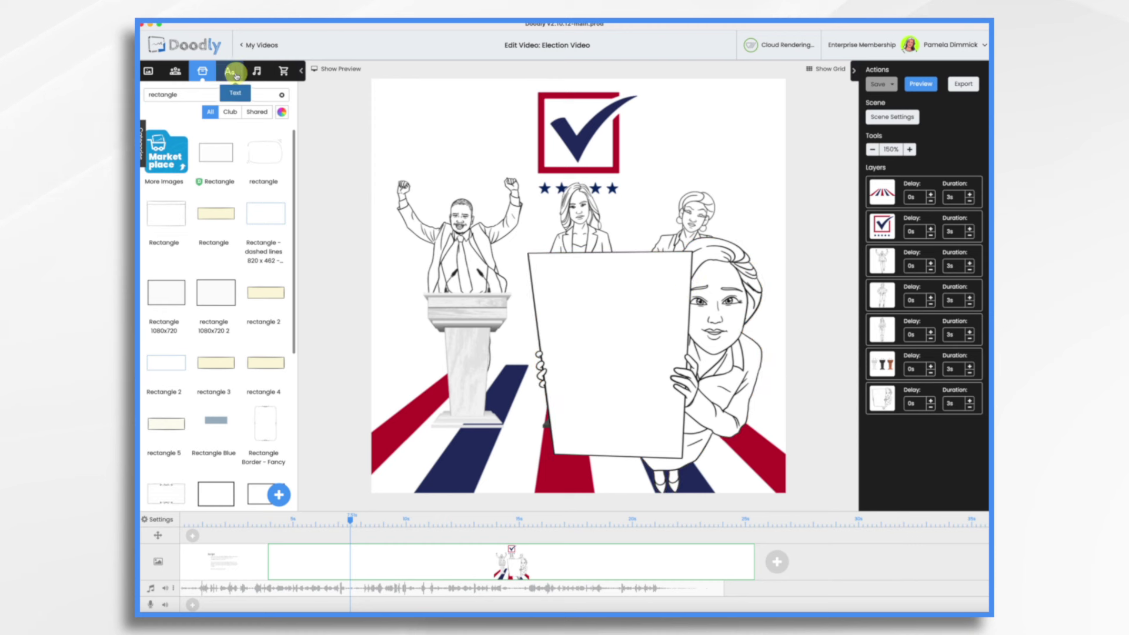
pyautogui.moveTo(208, 123); pyautogui.dragTo(646, 288)
pyautogui.doubleClick(590, 281)
pyautogui.write("Candidate's Forum")
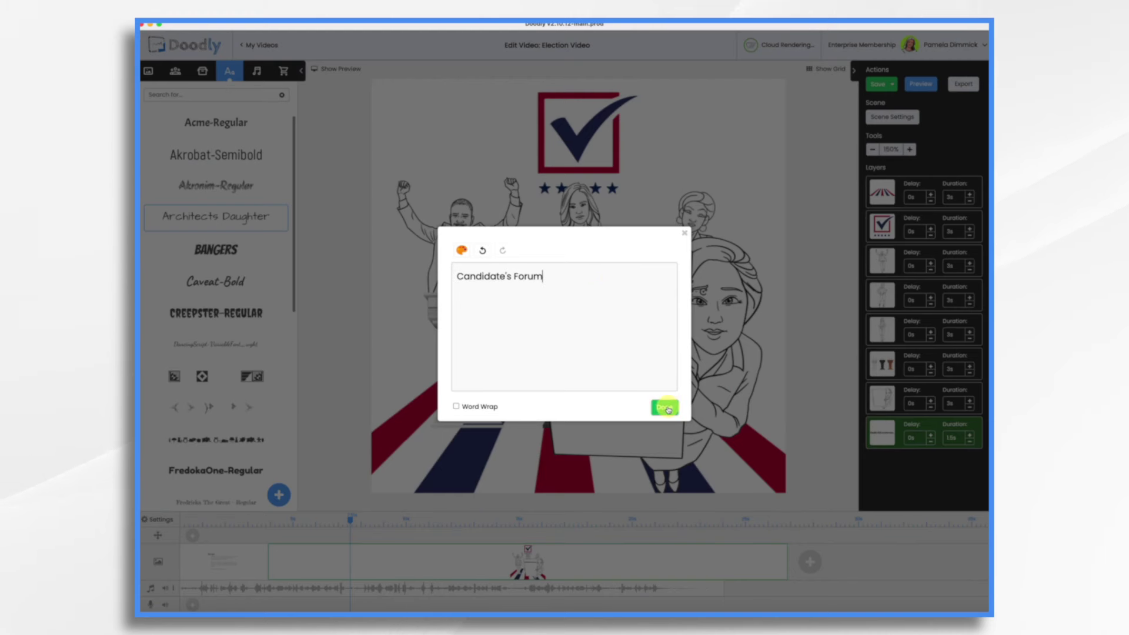
pyautogui.click(666, 408)
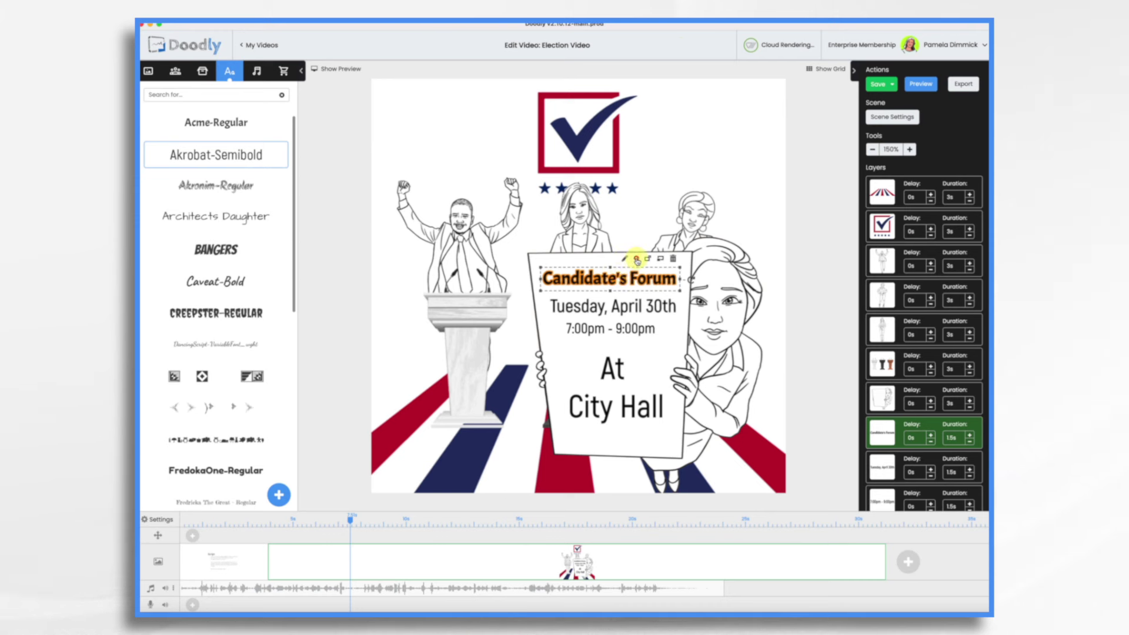
# Step: Change the colour of the "Candidate's Forum" heading on the sign to red, #D0021B
pyautogui.click(637, 259)
pyautogui.click(519, 276)
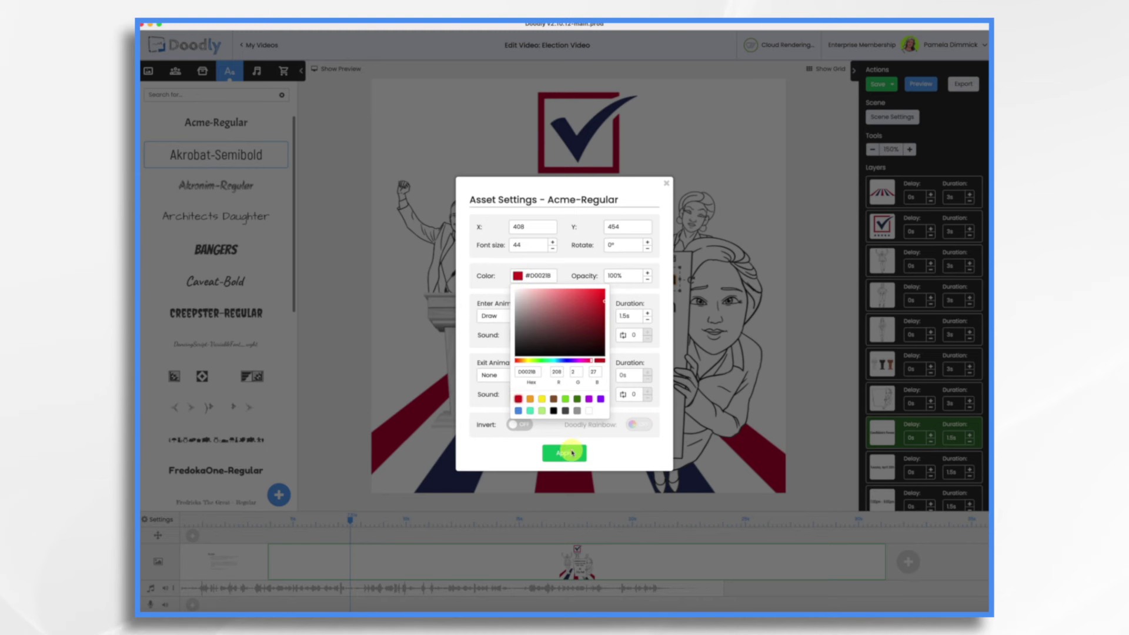
pyautogui.click(572, 452)
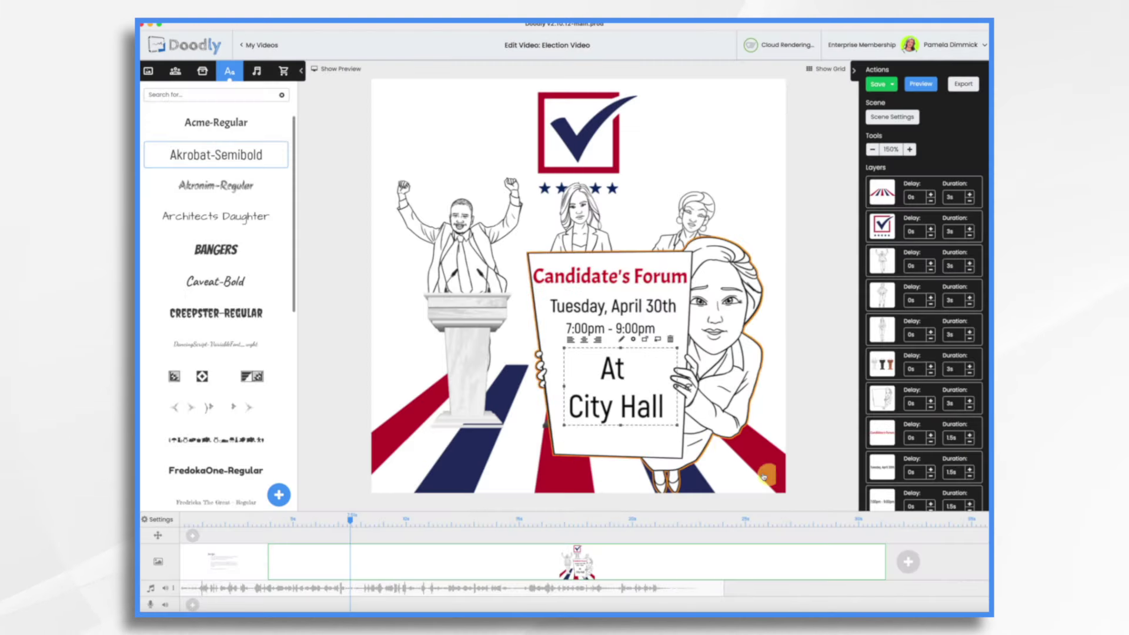
# Step: Delete the Script scene from the timeline
pyautogui.click(228, 553)
pyautogui.rightClick(229, 555)
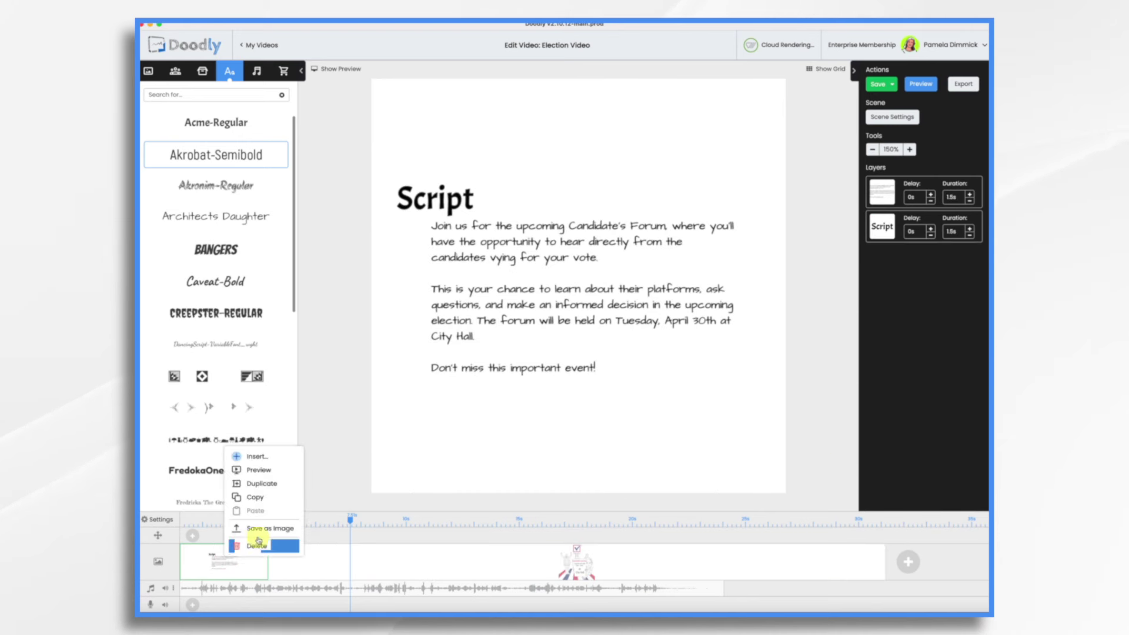
pyautogui.click(269, 545)
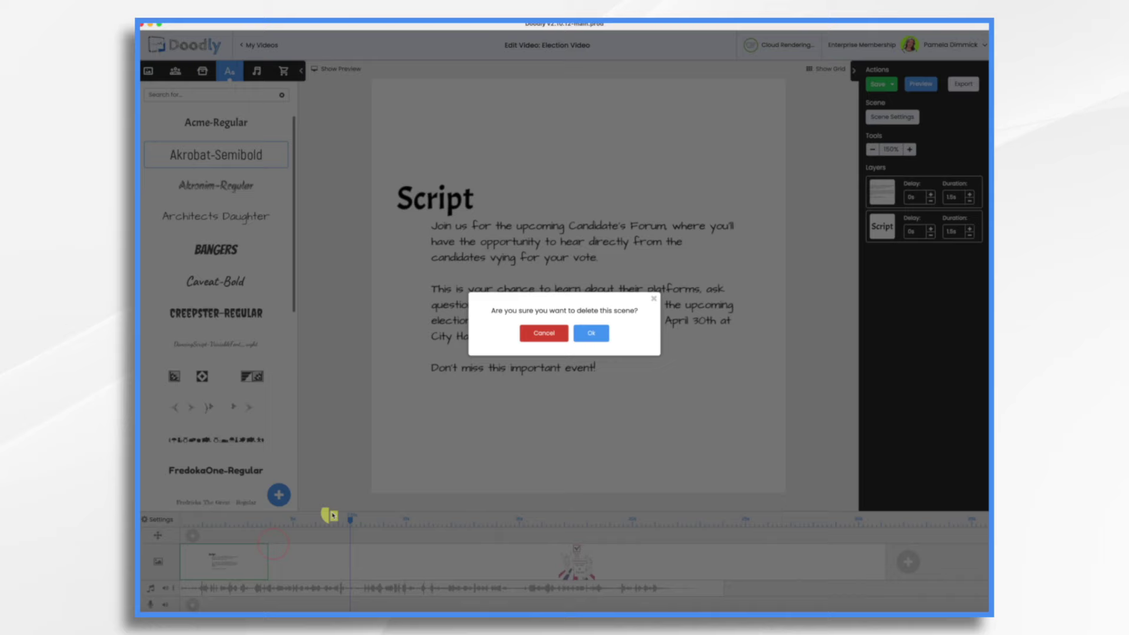
pyautogui.click(592, 334)
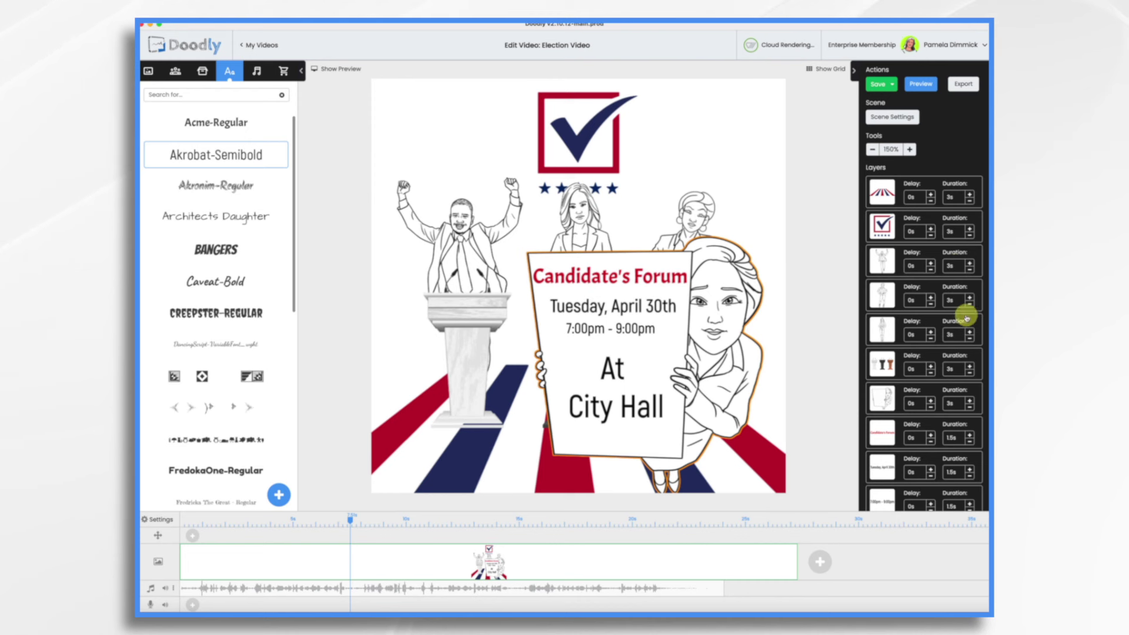
pyautogui.scroll(-1, 959, 235)
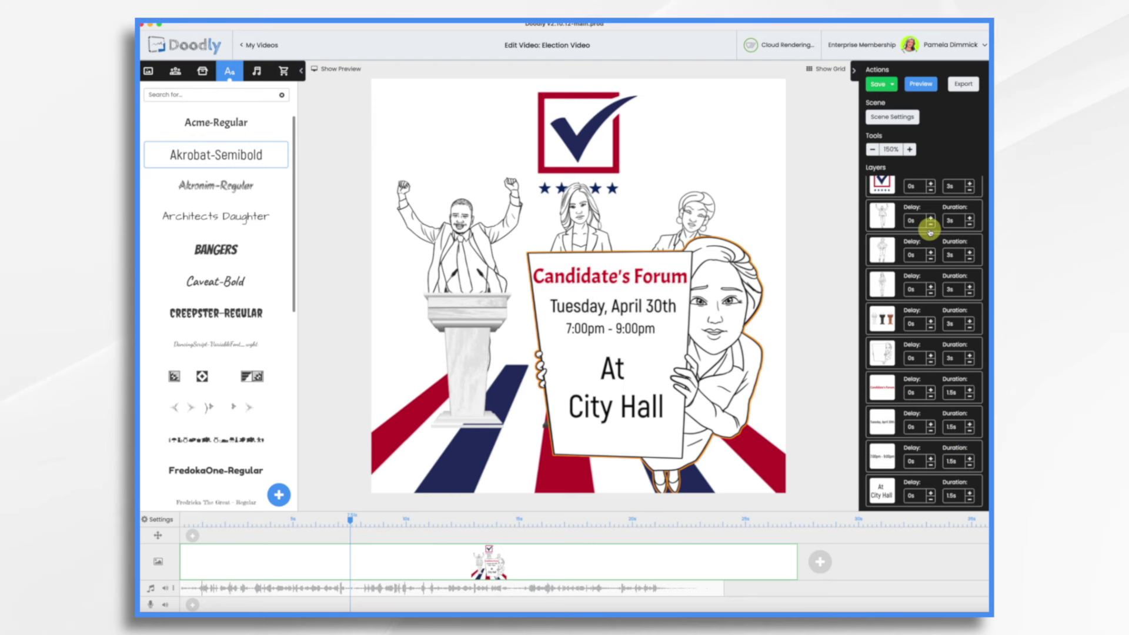
pyautogui.click(460, 467)
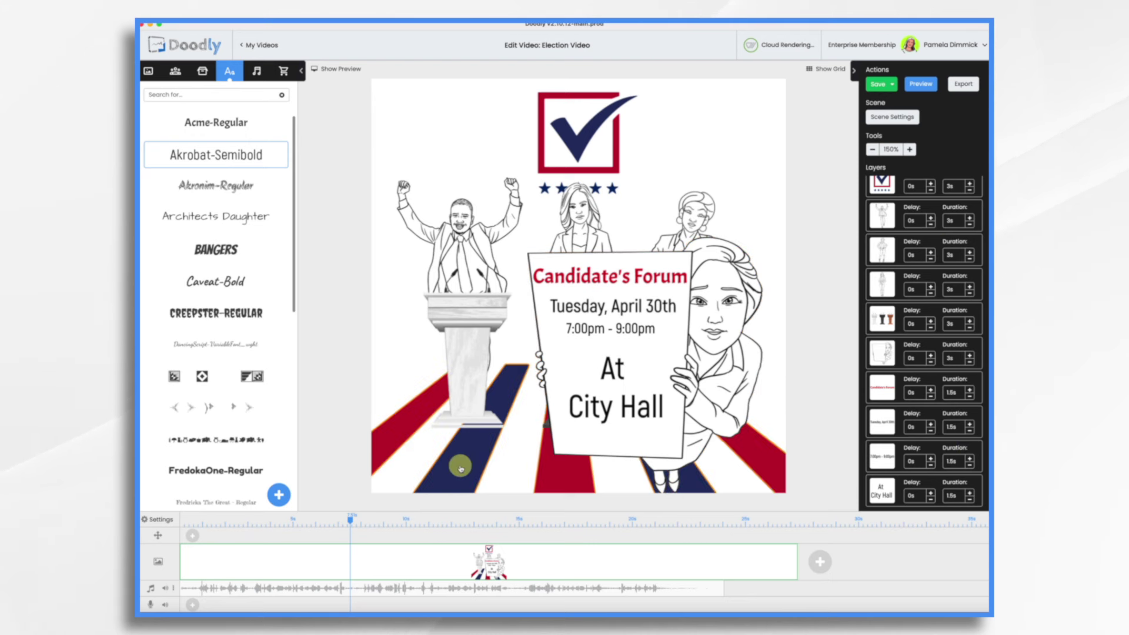
# Step: Set the drawing duration of the red and blue stripes layer to 0 s
pyautogui.click(753, 338)
pyautogui.scroll(1, 908, 322)
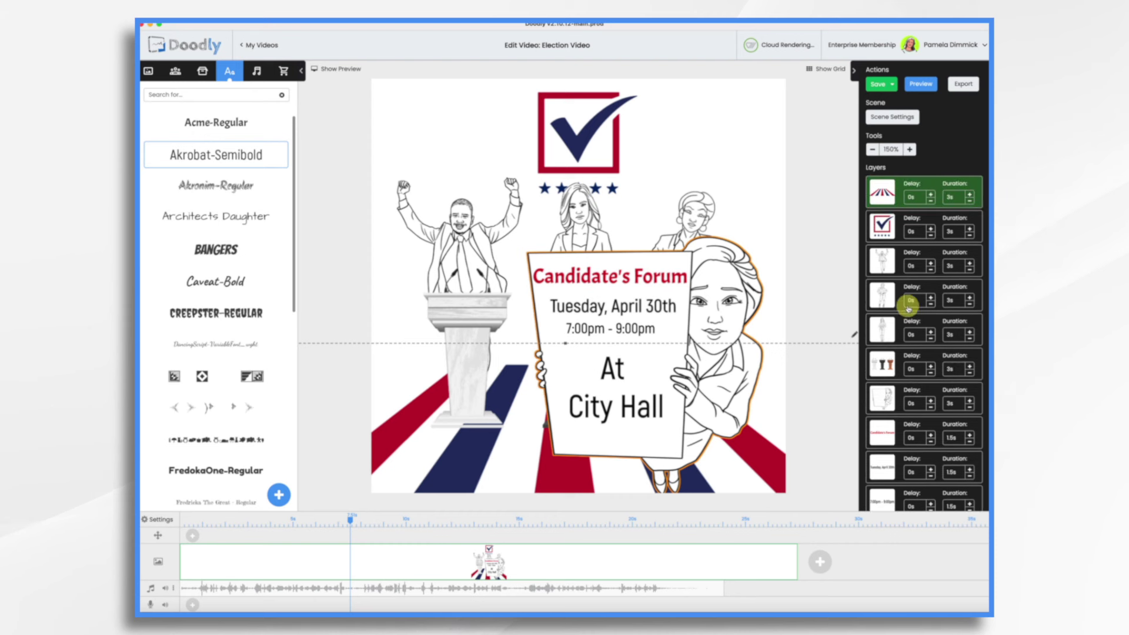
pyautogui.click(956, 199)
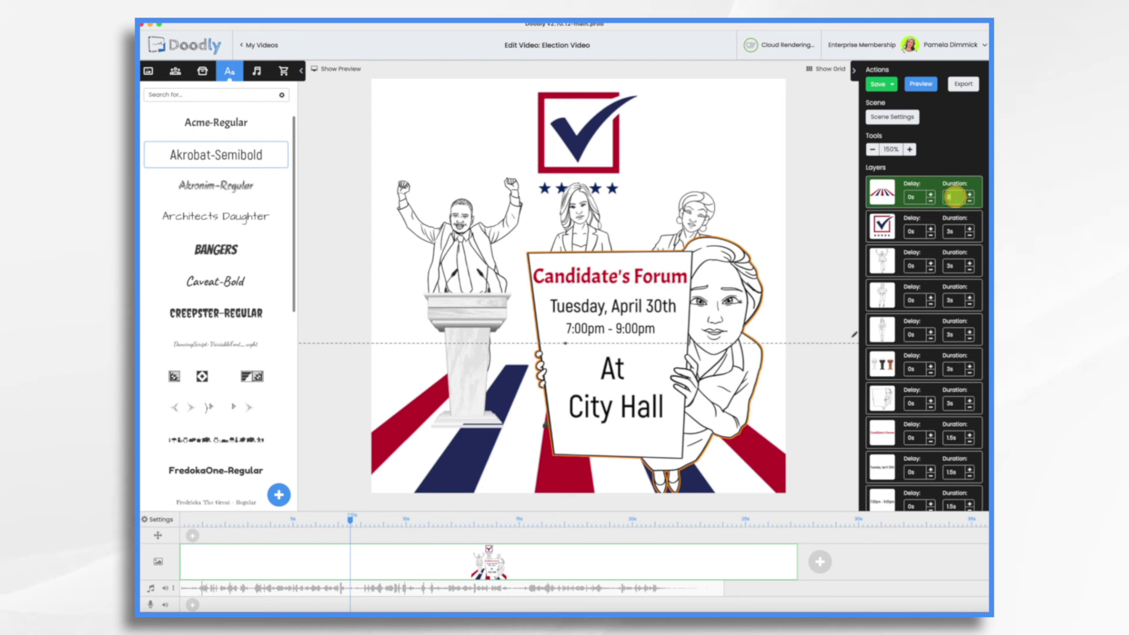
pyautogui.write('0')
# Step: Reduce the drawing duration of the election checkbox layer to 1 s
pyautogui.click(937, 216)
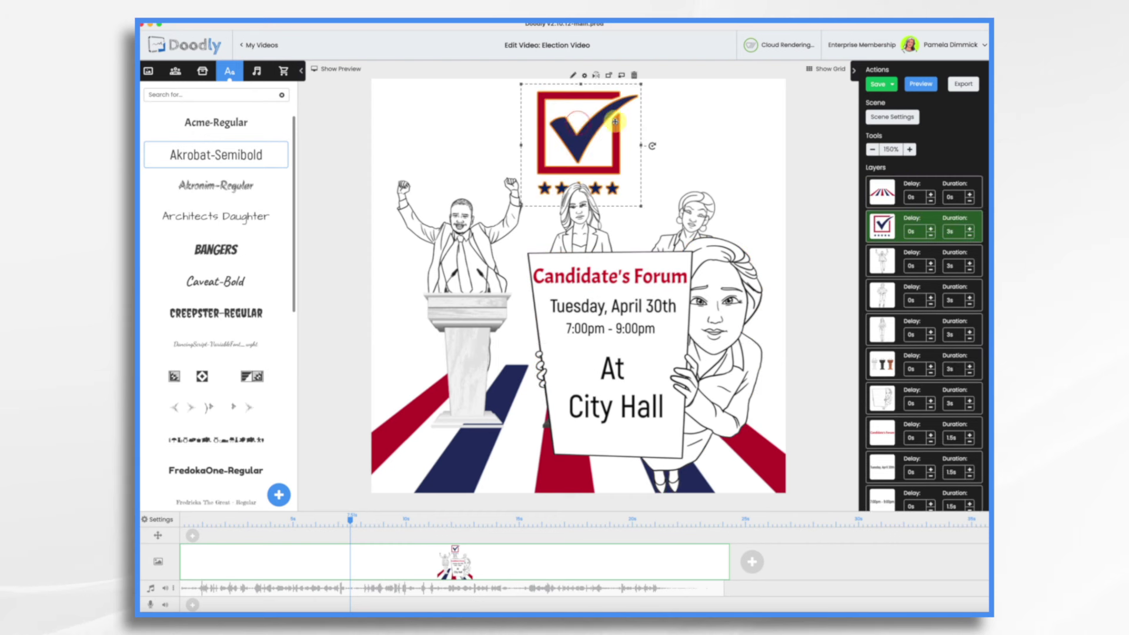
pyautogui.click(970, 236)
pyautogui.click(969, 236)
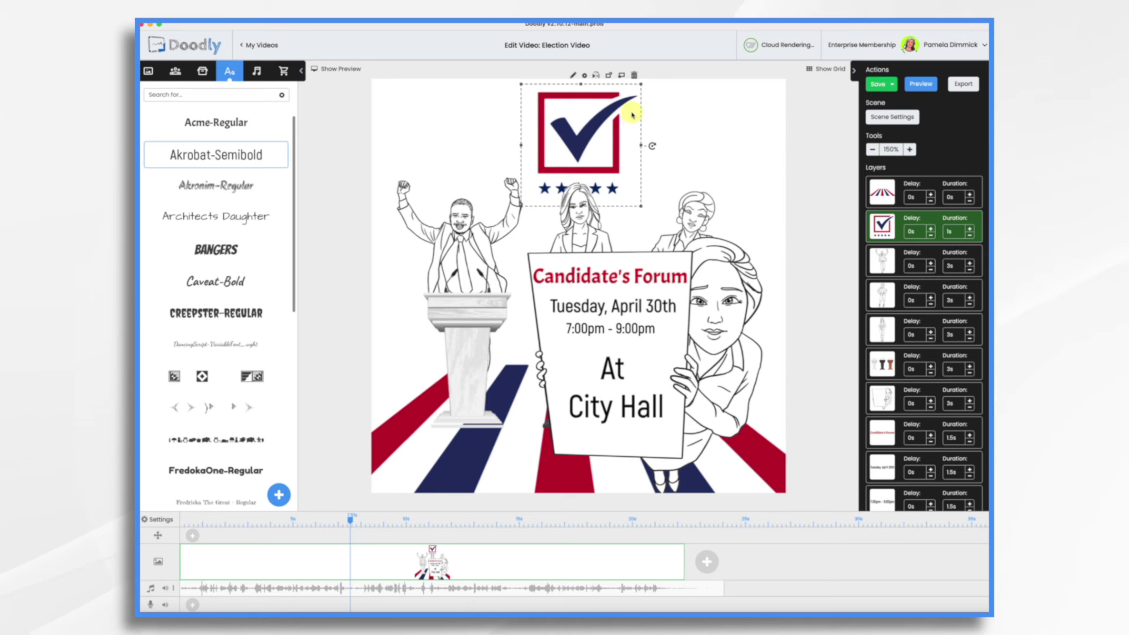
# Step: Open the election checkbox image for path editing, try the Fade reveal mode and set it back to Draw
pyautogui.click(573, 75)
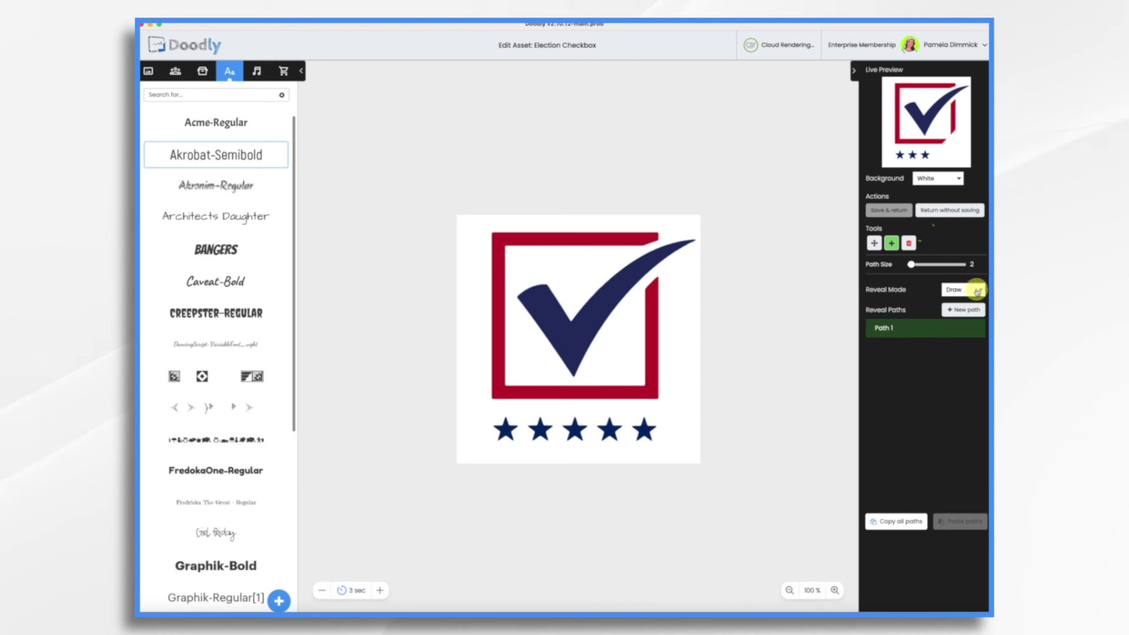
pyautogui.click(964, 304)
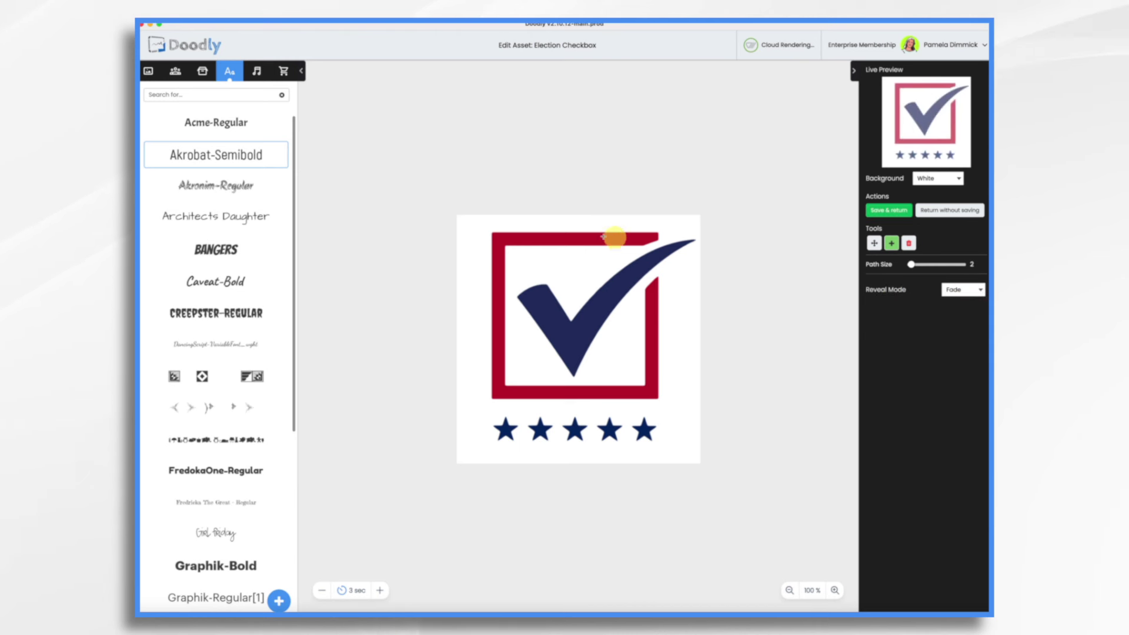
pyautogui.click(971, 285)
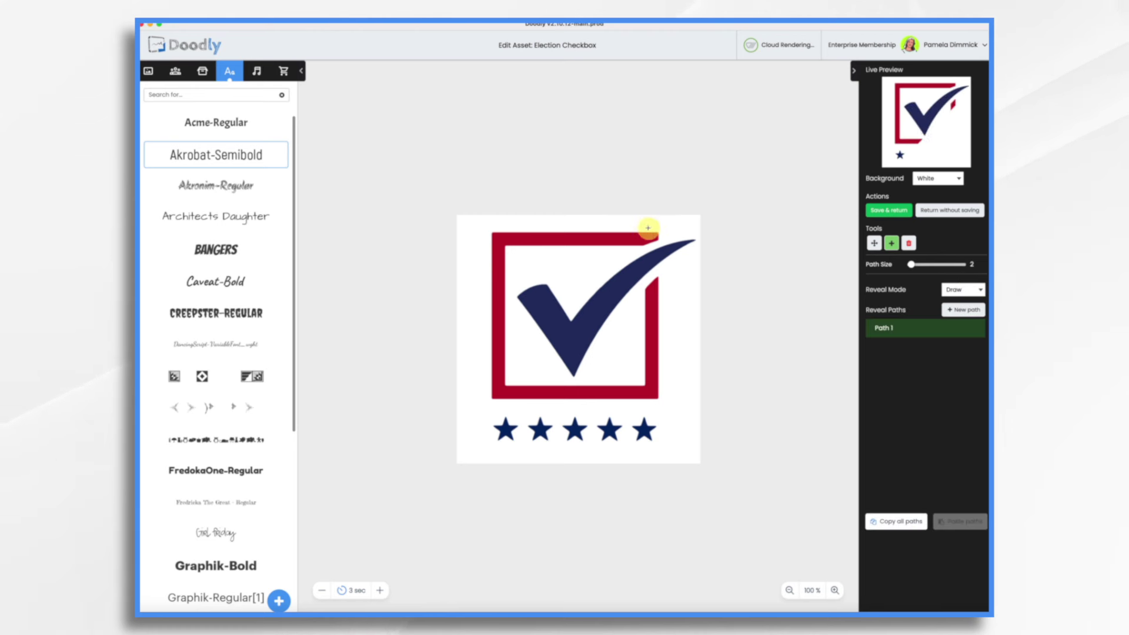
# Step: Trace the first reveal path around the red square frame and widen its path size to 48
pyautogui.moveTo(655, 236)
pyautogui.mouseDown()
pyautogui.moveTo(503, 236)
pyautogui.moveTo(498, 263)
pyautogui.mouseUp()
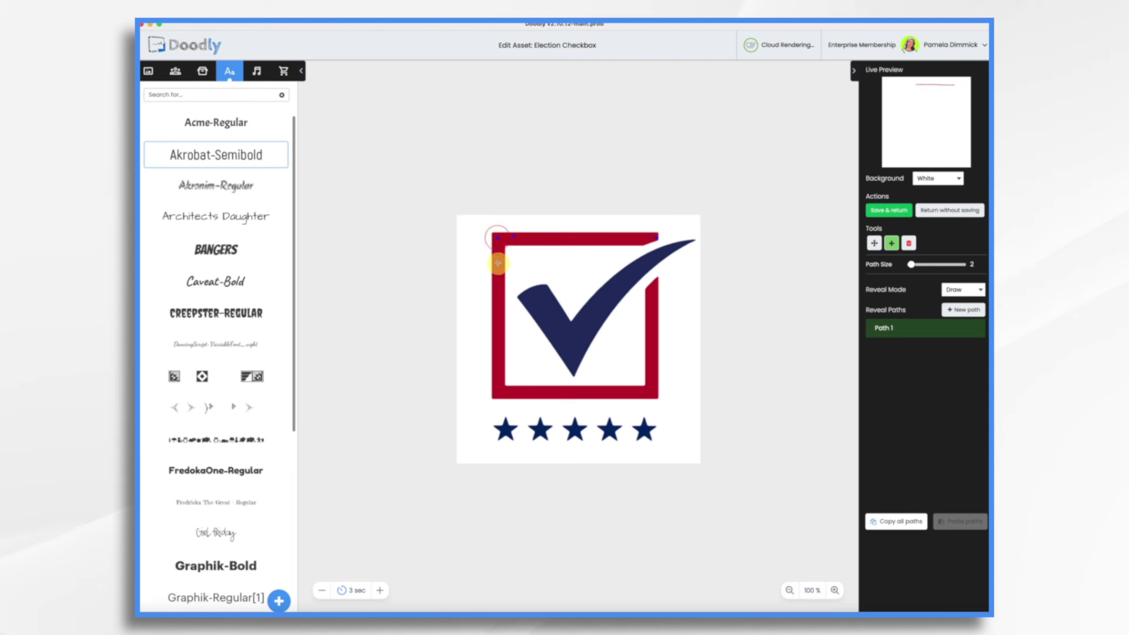
pyautogui.moveTo(496, 364)
pyautogui.mouseDown()
pyautogui.moveTo(499, 392)
pyautogui.moveTo(528, 391)
pyautogui.moveTo(511, 391)
pyautogui.mouseUp()
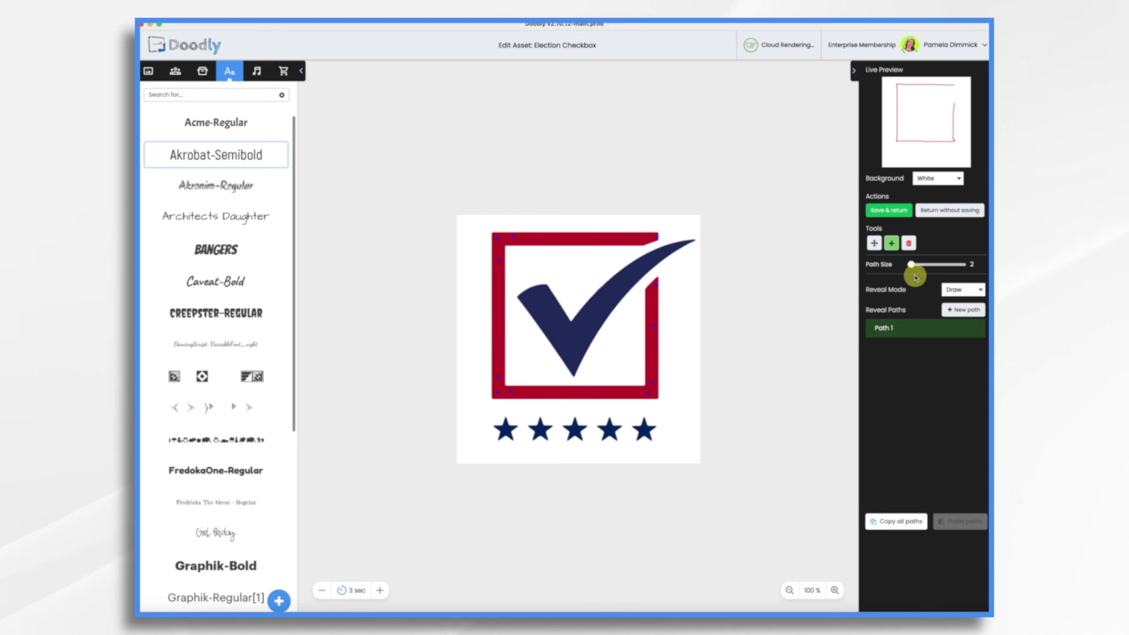
pyautogui.moveTo(913, 266); pyautogui.dragTo(929, 267)
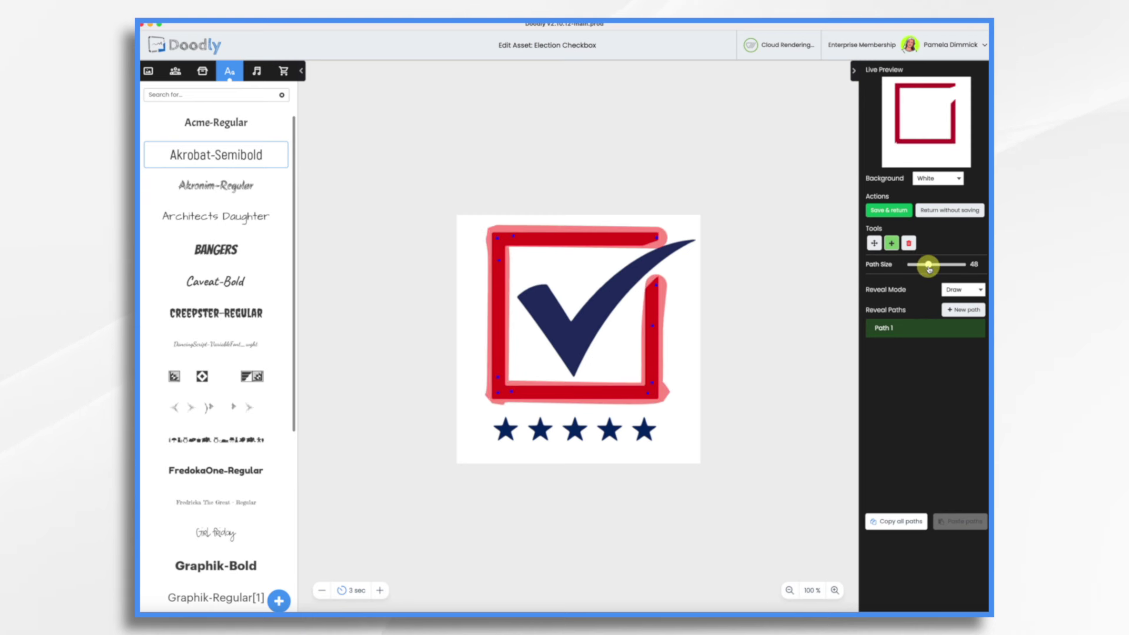
pyautogui.click(657, 286)
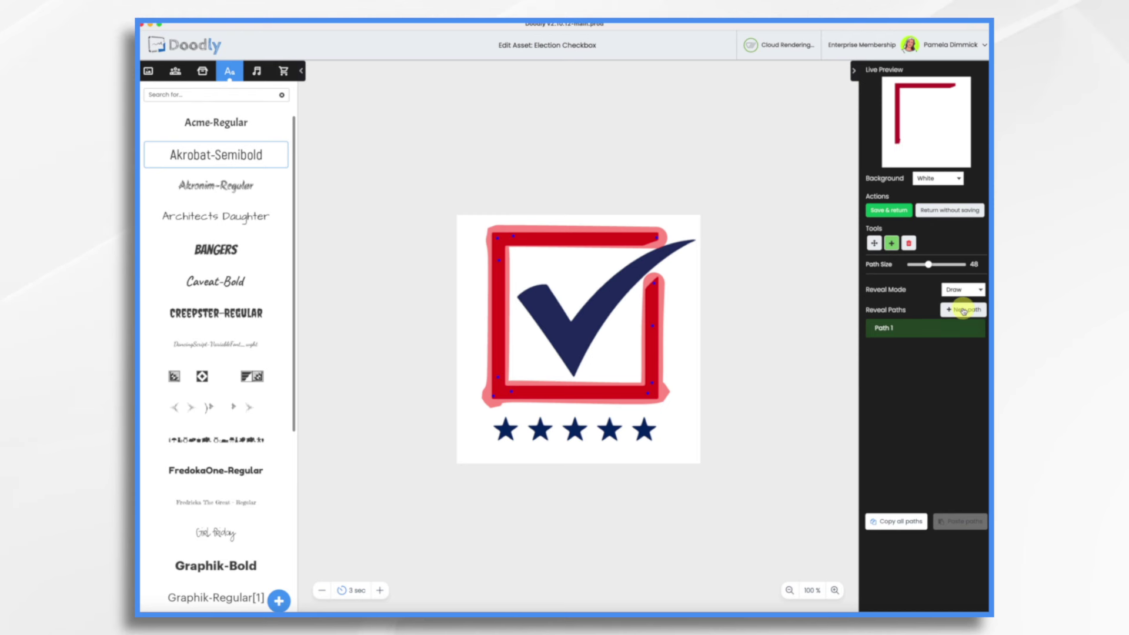
# Step: Add a second reveal path along the blue checkmark and widen its path size to 140
pyautogui.click(963, 311)
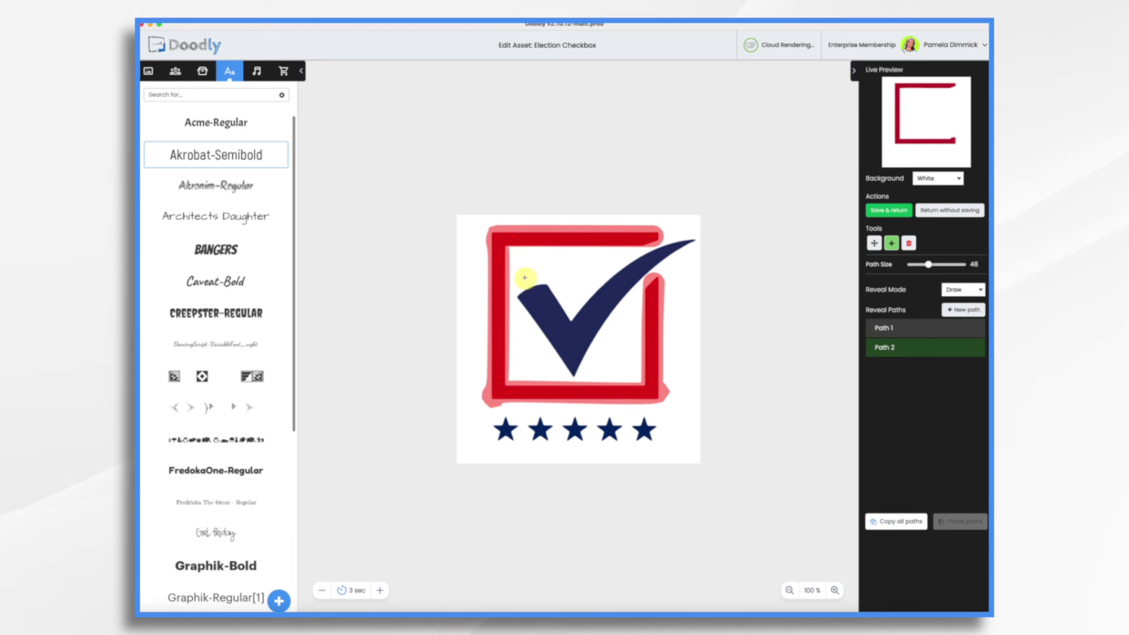
pyautogui.moveTo(526, 278)
pyautogui.mouseDown()
pyautogui.moveTo(562, 331)
pyautogui.moveTo(622, 275)
pyautogui.moveTo(697, 240)
pyautogui.mouseUp()
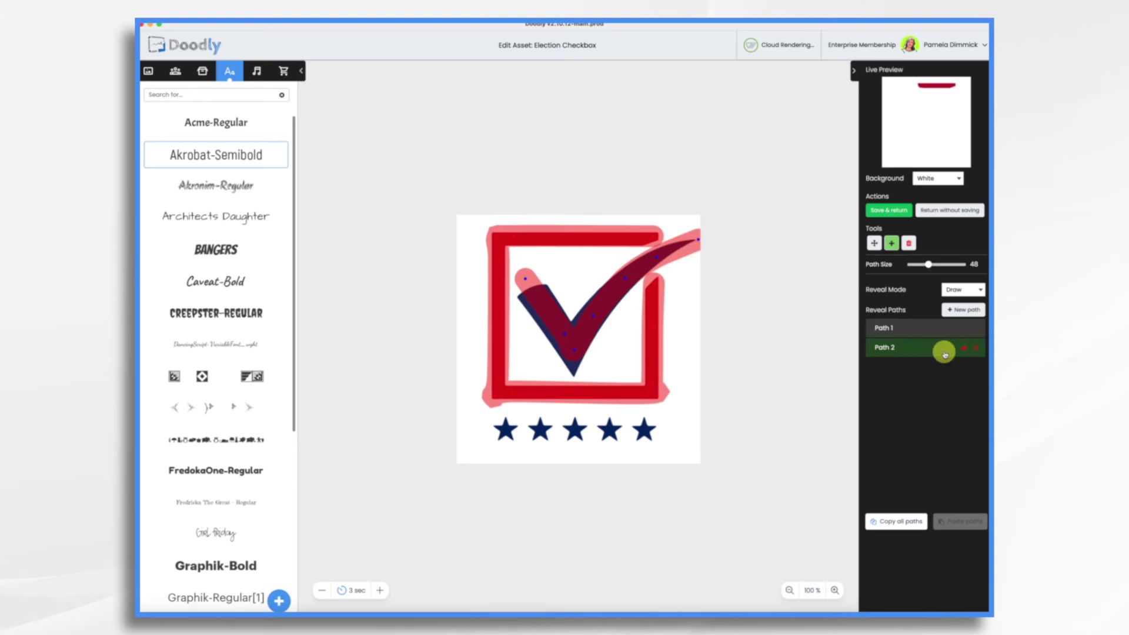
pyautogui.moveTo(929, 264); pyautogui.dragTo(962, 265)
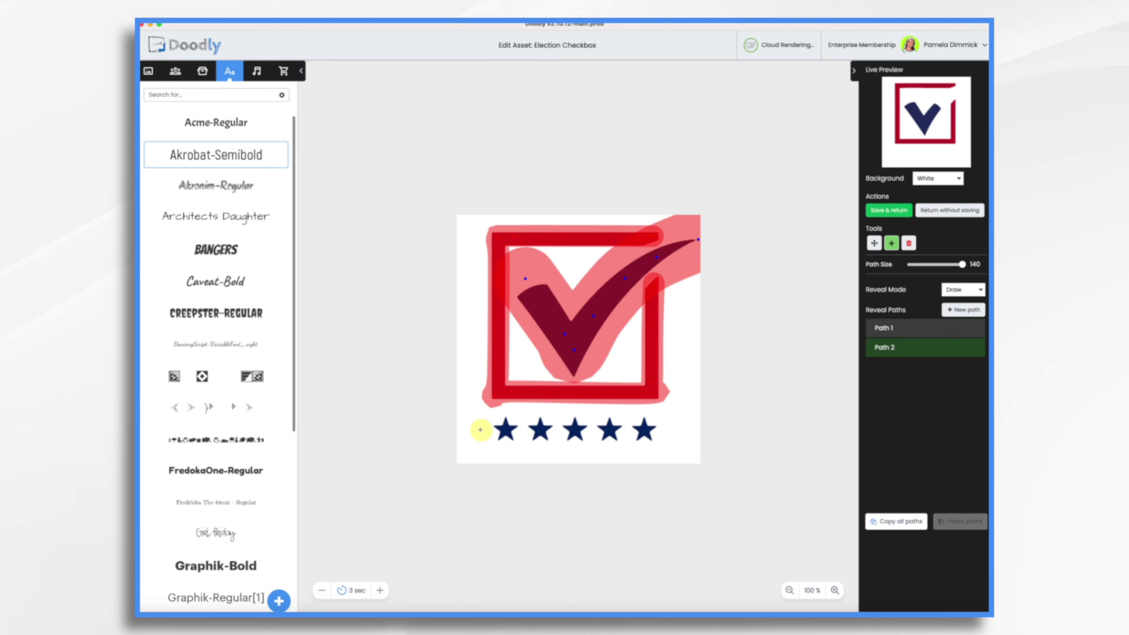
# Step: Add a third reveal path across the row of stars and save the edited checkbox back to the scene
pyautogui.click(972, 310)
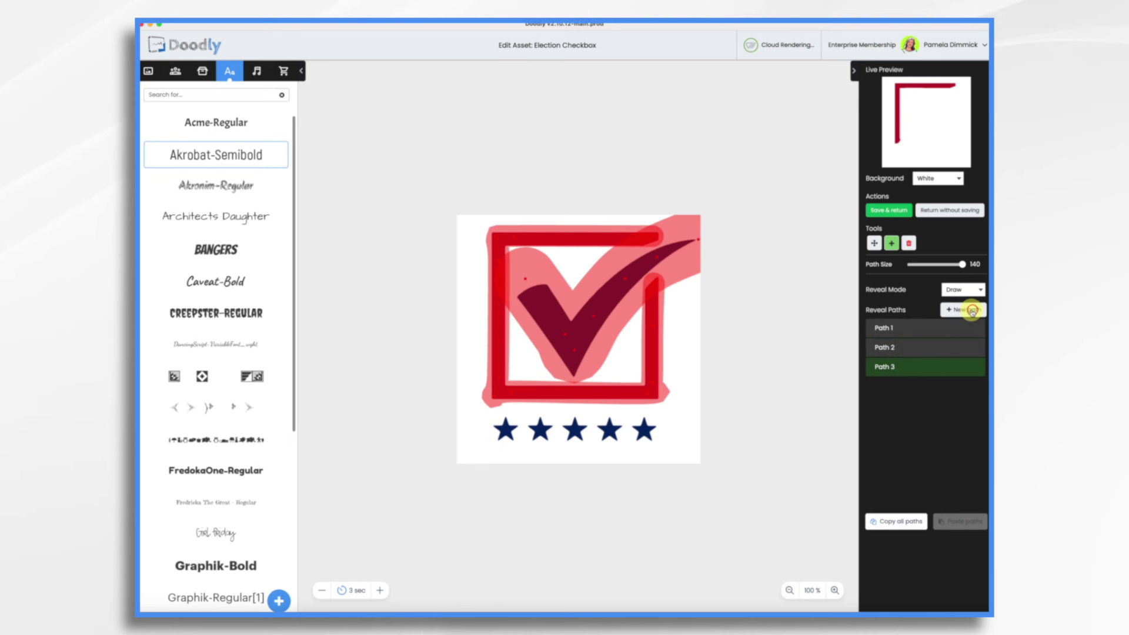
pyautogui.moveTo(481, 428); pyautogui.dragTo(670, 431)
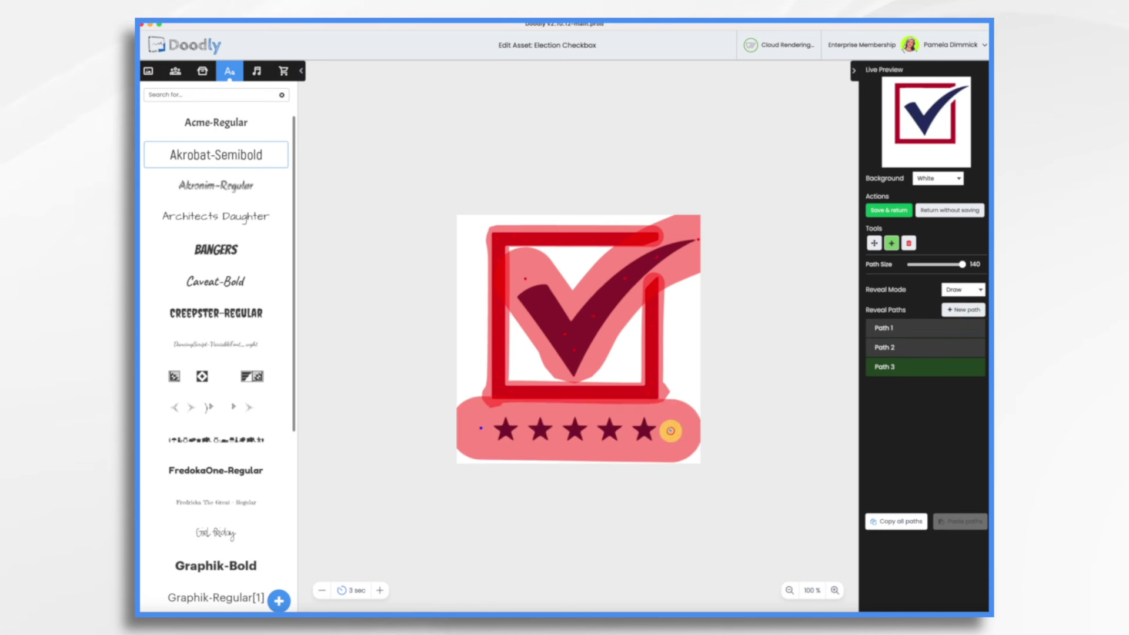
pyautogui.click(898, 210)
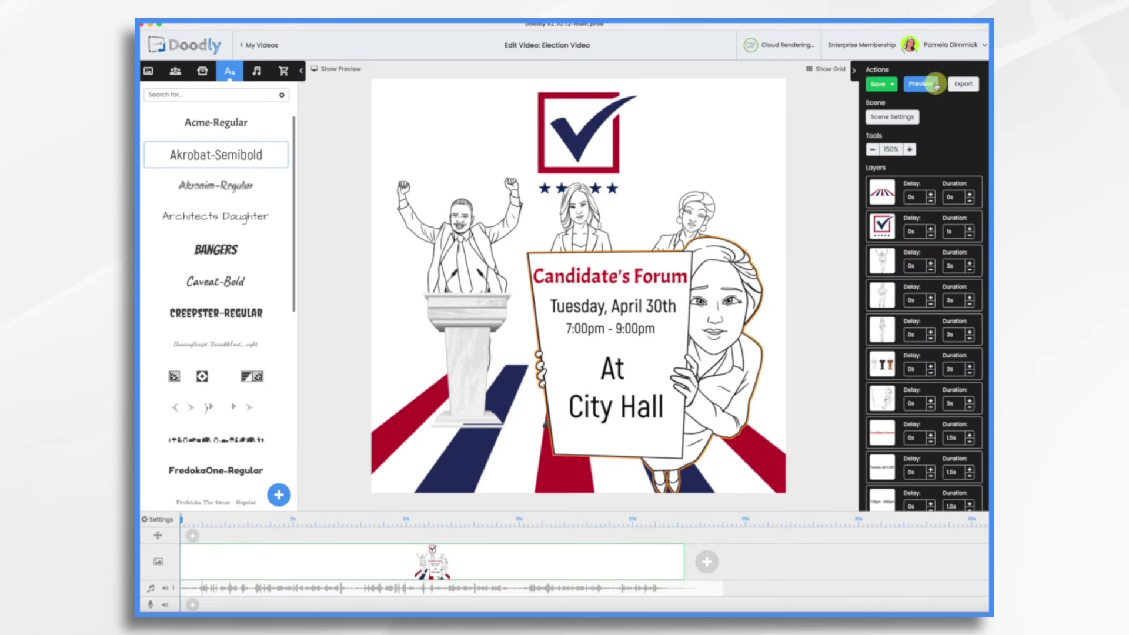
# Step: Preview the video to check how the checkbox is drawn, and close the preview
pyautogui.click(921, 86)
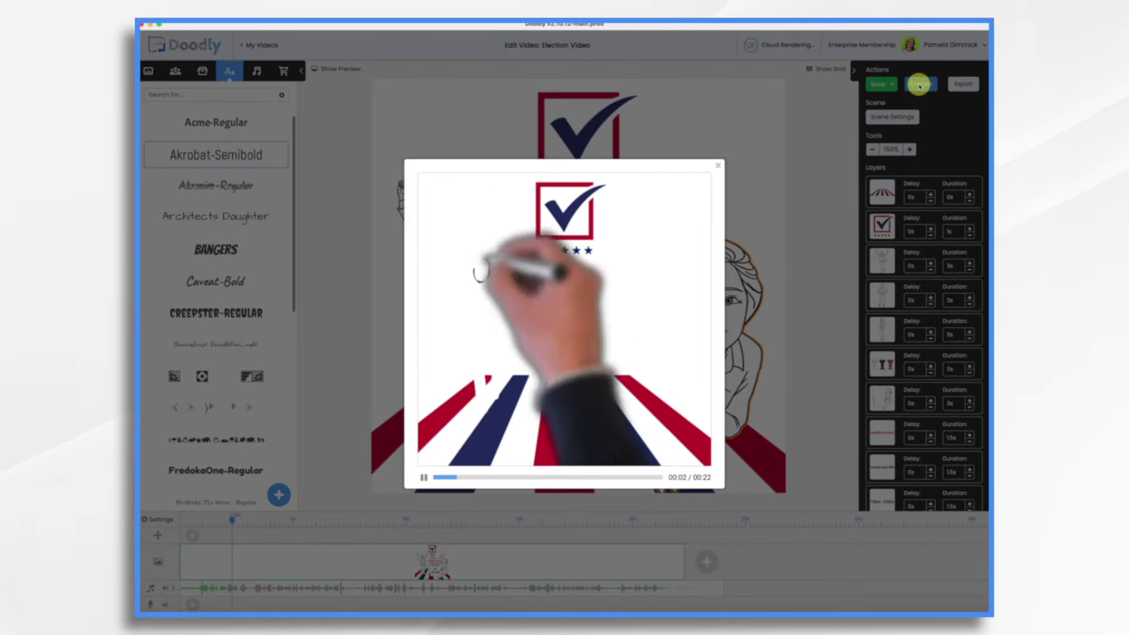
pyautogui.click(719, 165)
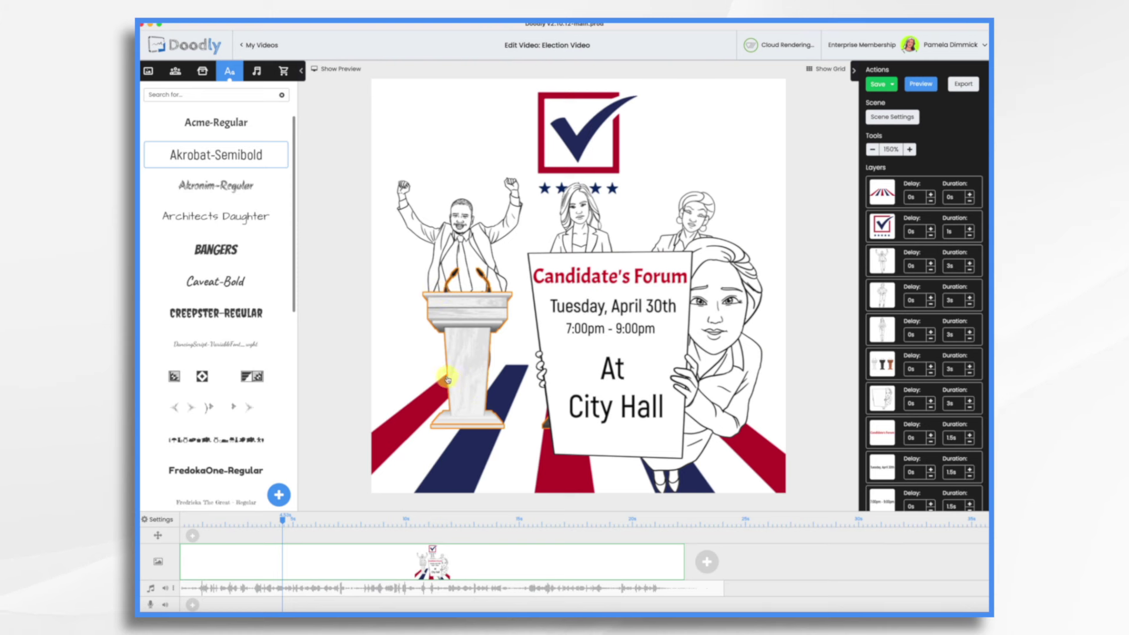